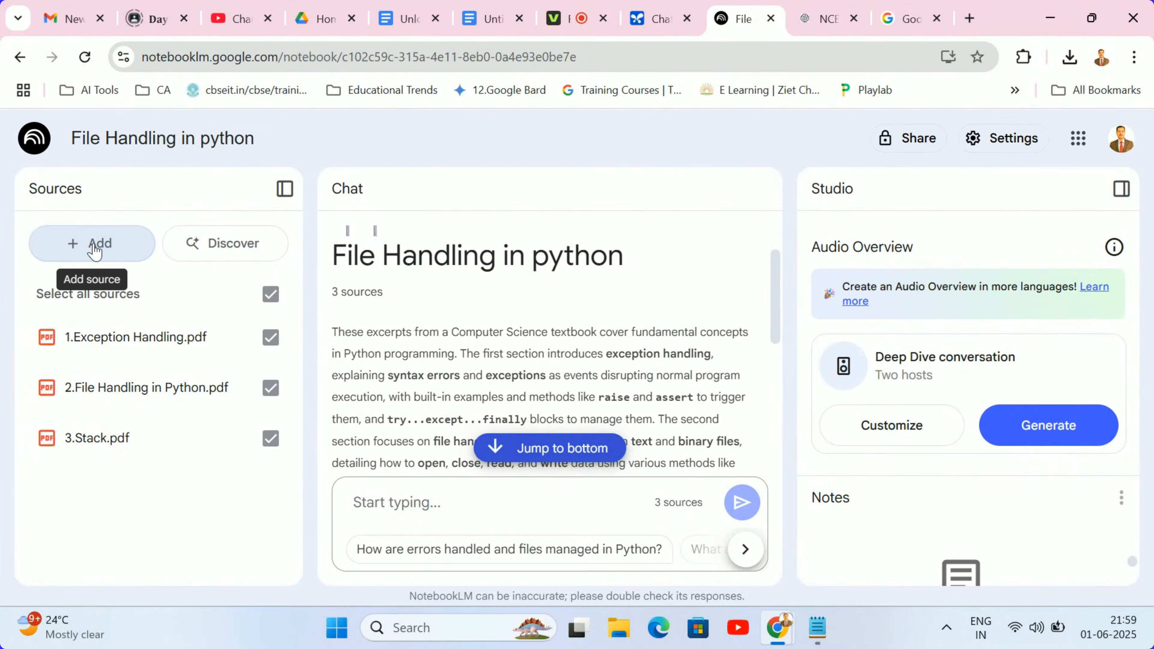
# Step: Add the recent Google Docs file "Unlock Your Teac..." from Drive as a source of the File Handling in python notebook
pyautogui.click(86, 249)
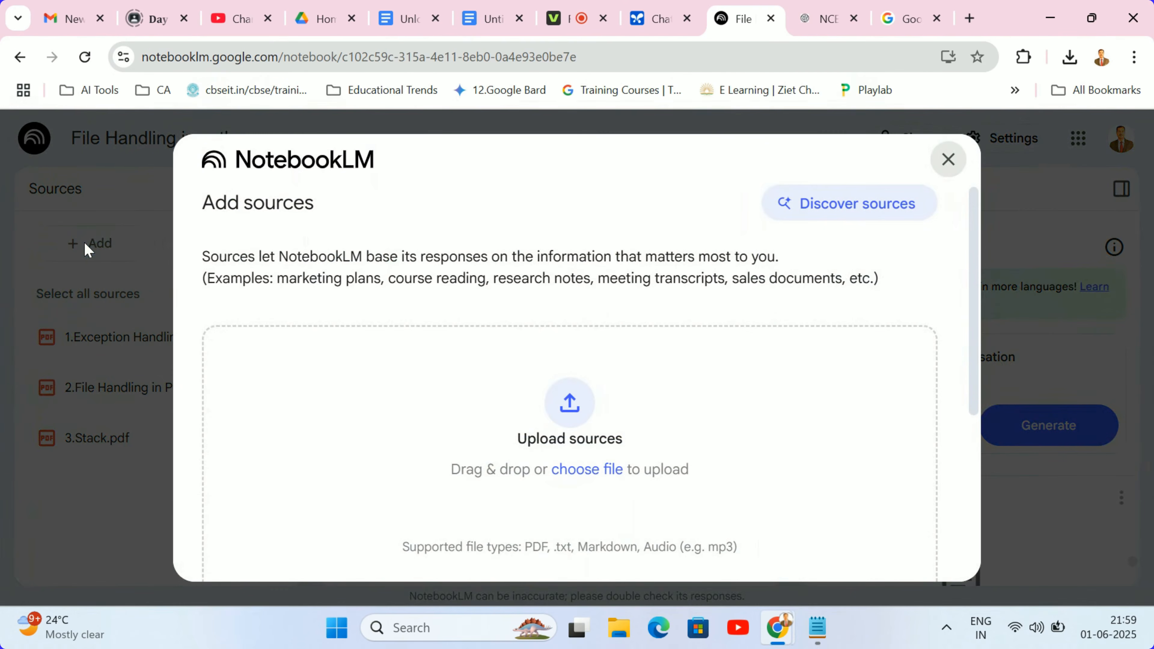
pyautogui.moveTo(976, 225); pyautogui.dragTo(980, 353)
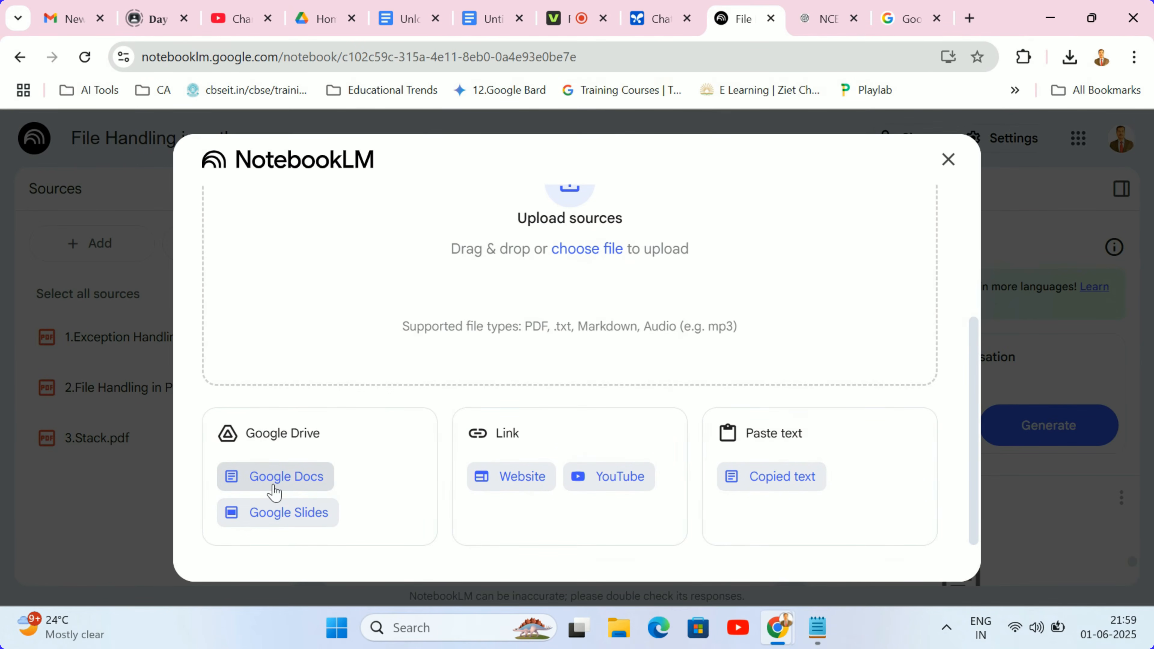
pyautogui.click(282, 482)
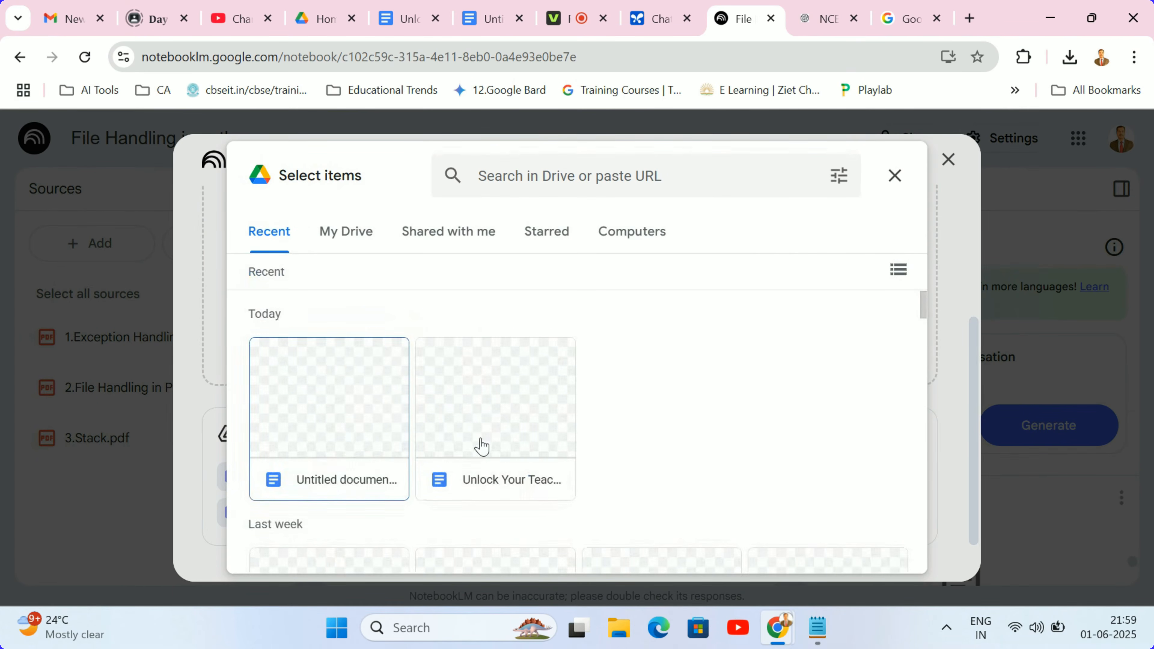
pyautogui.moveTo(921, 307)
pyautogui.mouseDown()
pyautogui.moveTo(922, 372)
pyautogui.moveTo(921, 313)
pyautogui.mouseUp()
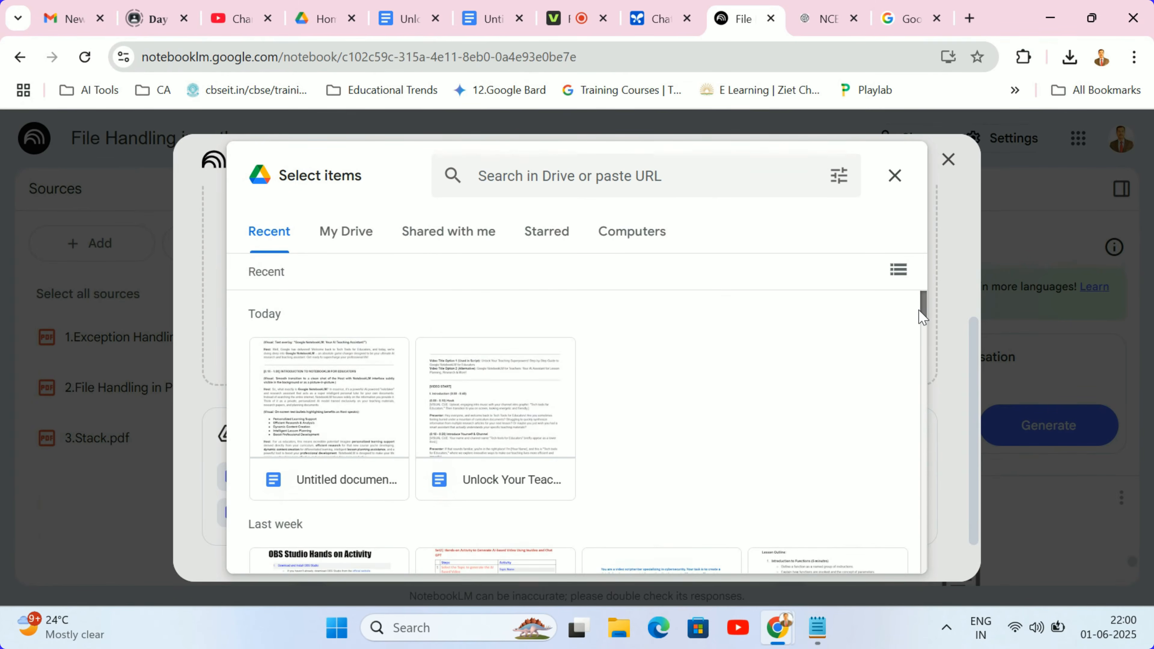
pyautogui.click(487, 426)
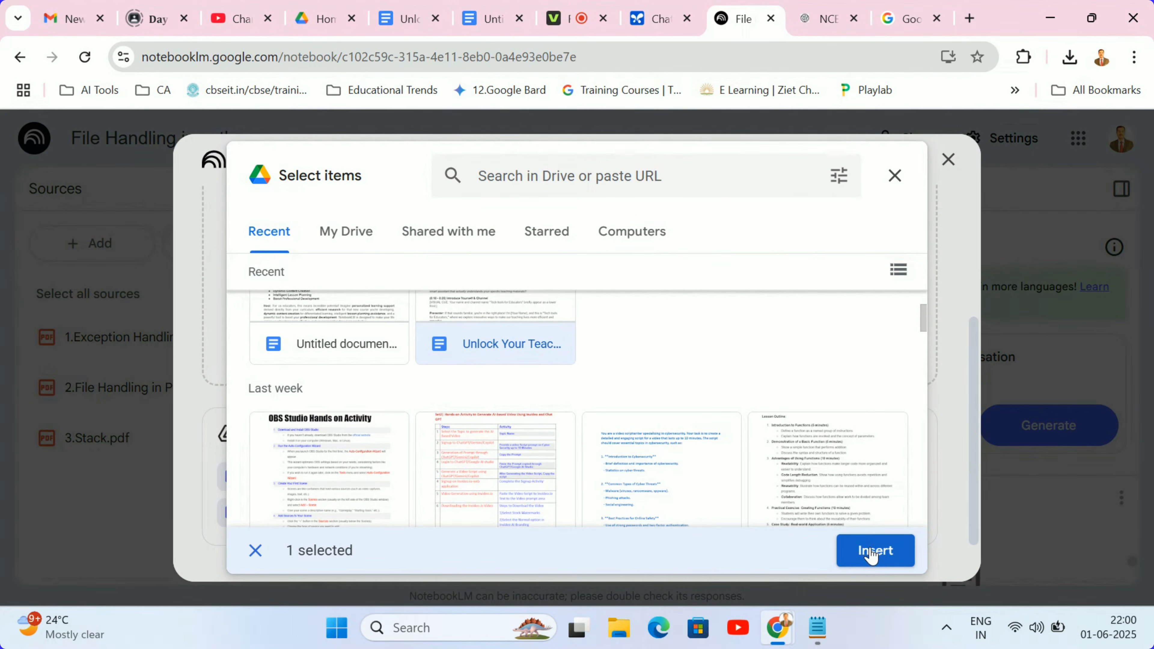
pyautogui.click(871, 552)
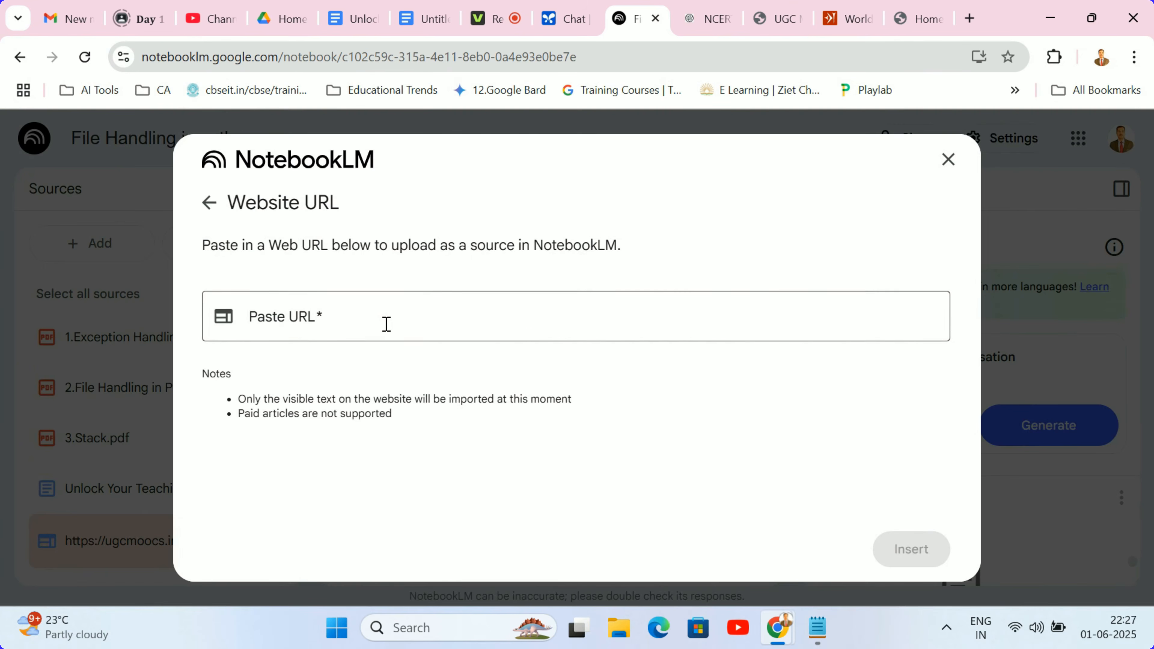
pyautogui.click(386, 325)
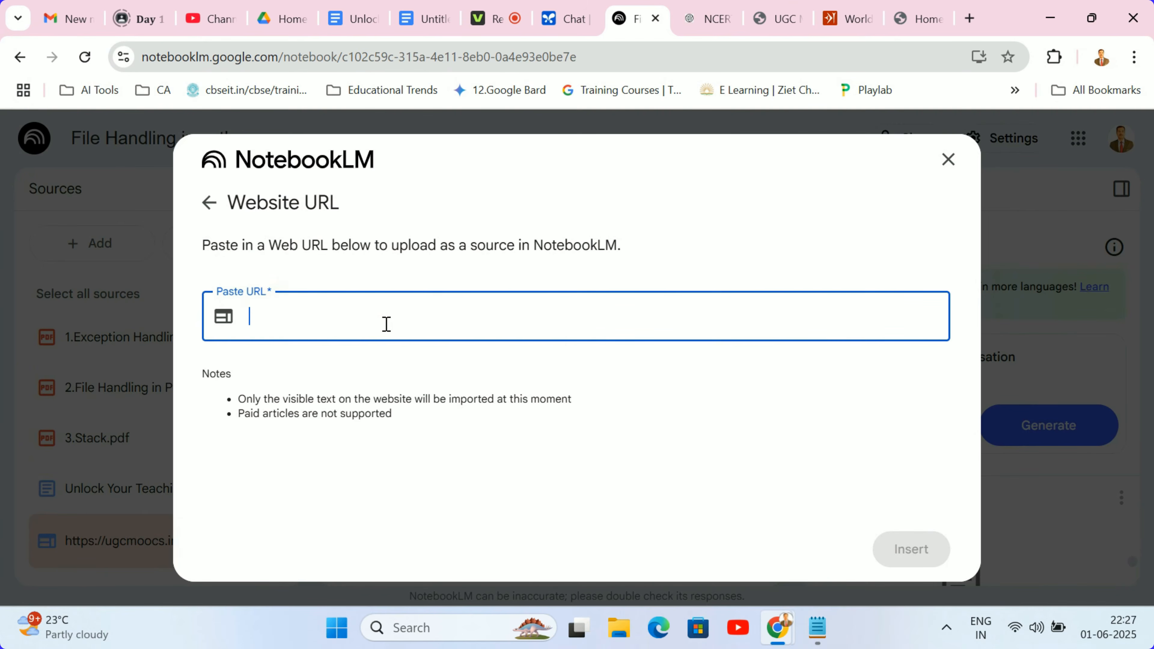
pyautogui.write('https://www.vismuseum.gov.in/')
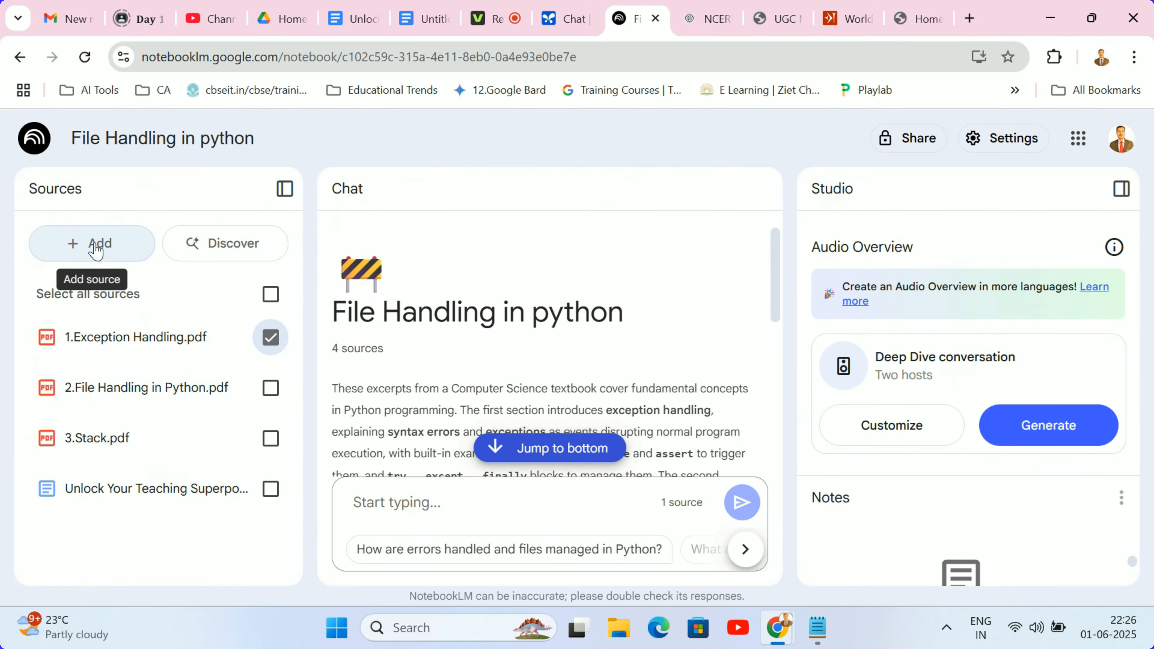
pyautogui.click(97, 245)
pyautogui.scroll(-4, 637, 428)
pyautogui.click(509, 457)
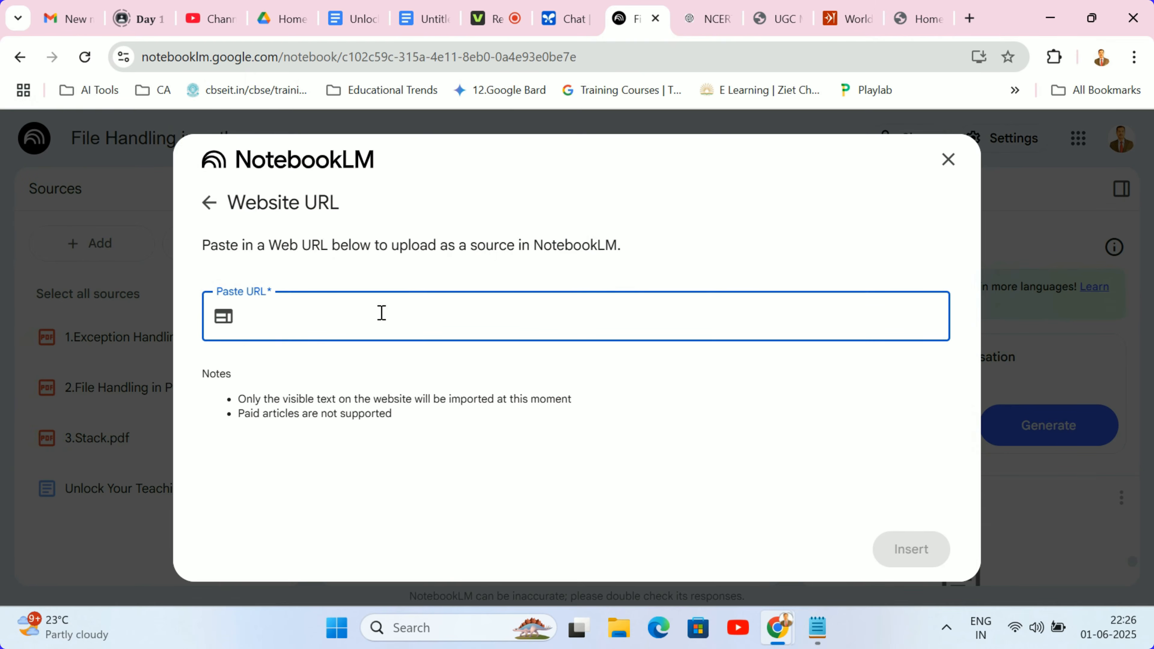
pyautogui.write('https://ugcmoocs.inflibnet.ac.in/index.php')
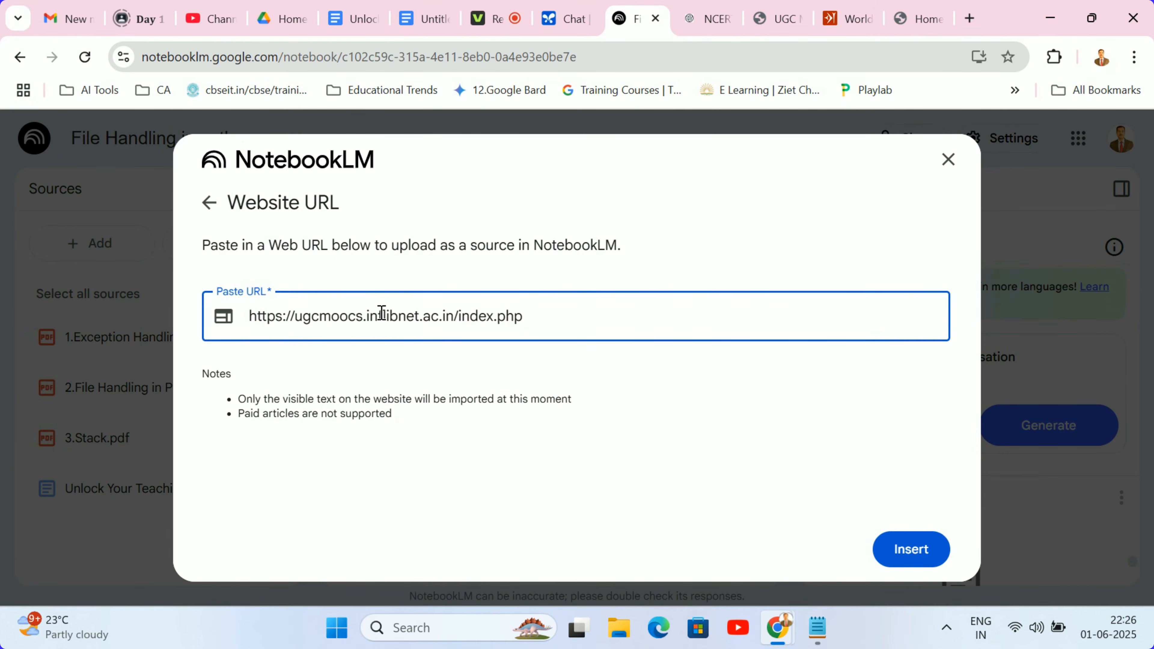
pyautogui.click(899, 551)
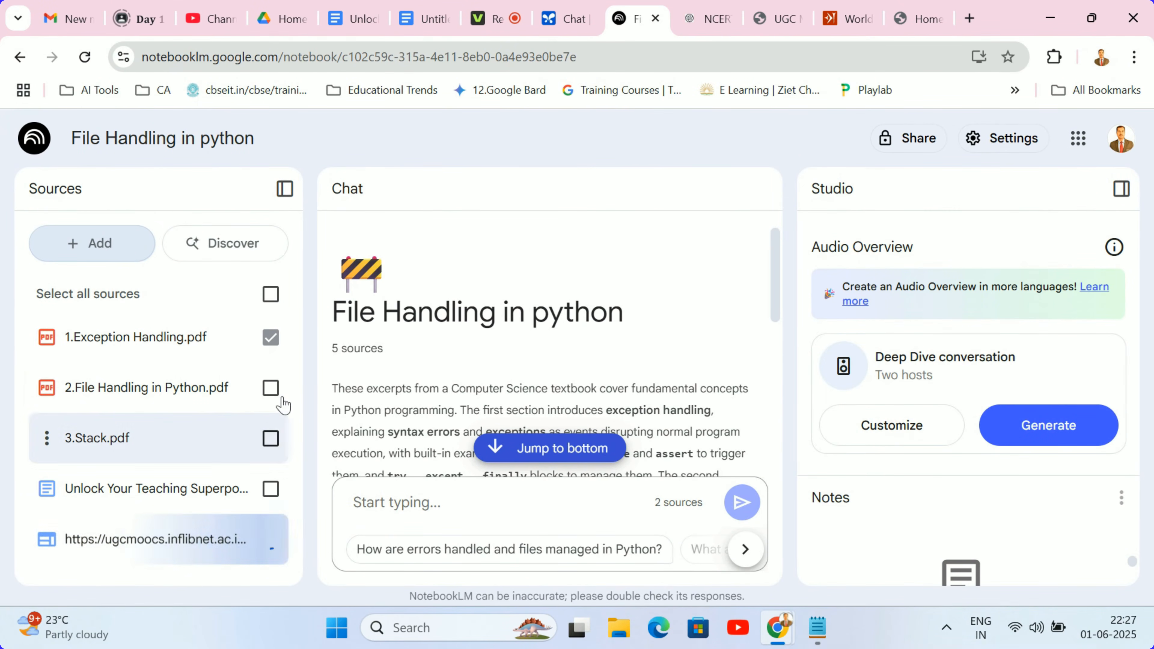
# Step: Select the web address of the Visvesvaraya Industrial & Technological Museum site in its browser tab
pyautogui.click(120, 555)
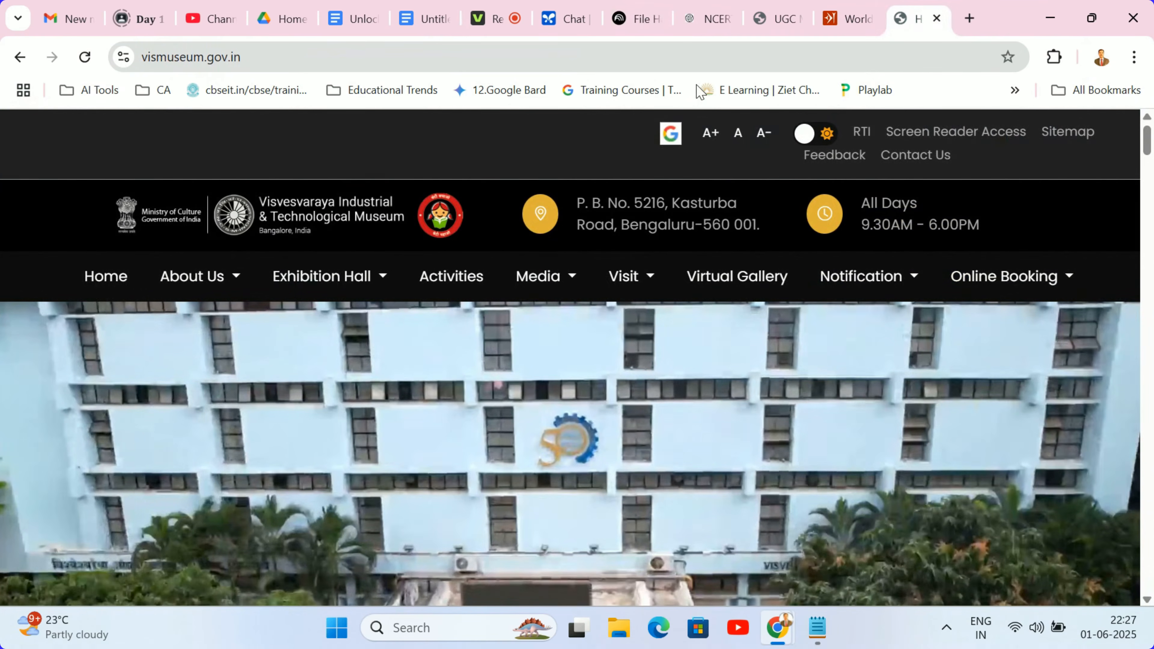
pyautogui.click(680, 57)
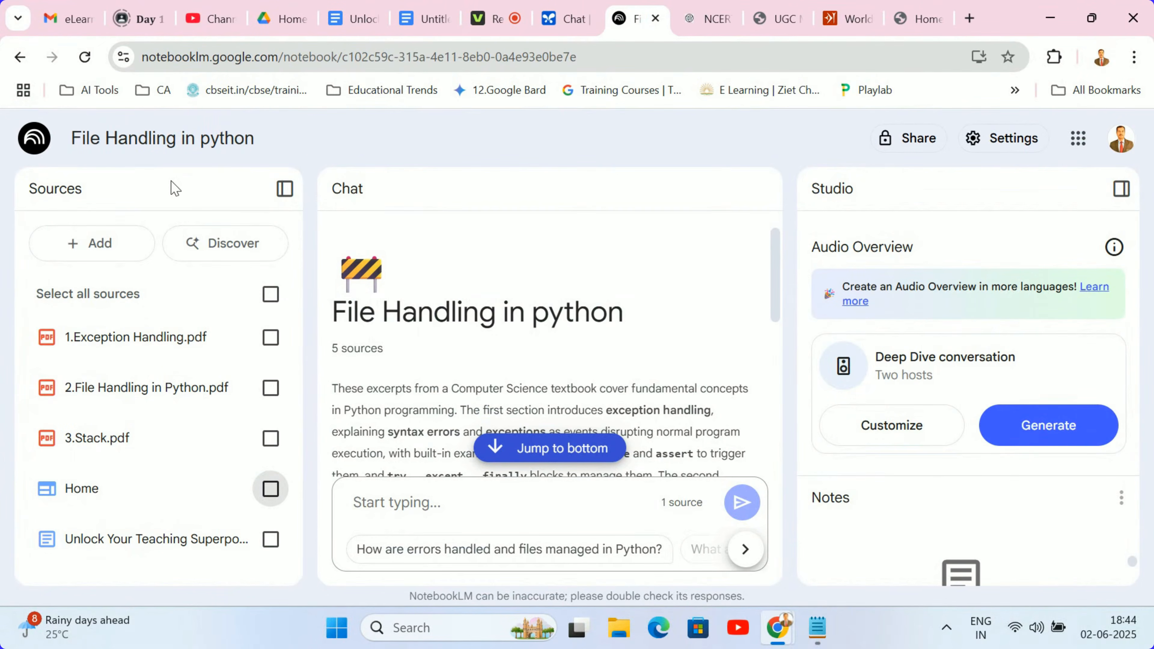
# Step: Add a copied-text source containing the paragraph that begins "And managing your sources is simple!"
pyautogui.click(90, 245)
pyautogui.moveTo(973, 225); pyautogui.dragTo(995, 396)
pyautogui.click(766, 431)
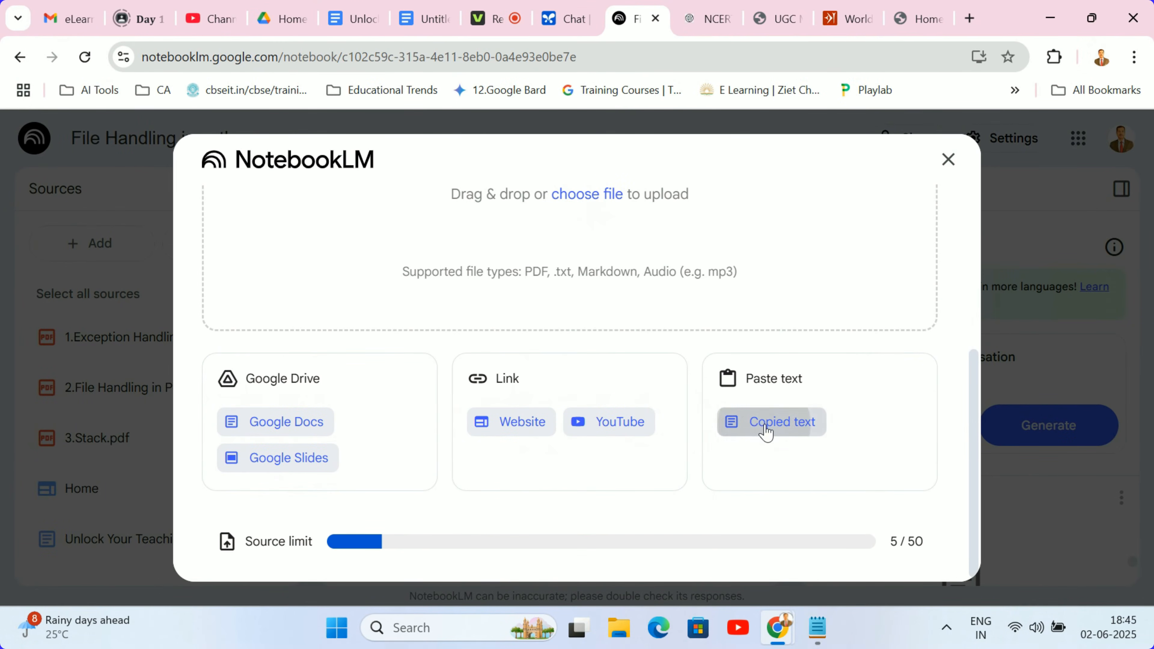
pyautogui.write('And managing your sources is simple! If you need to remove a source, just click the three dots next to its name in the source panel and select "Remove."')
pyautogui.click(893, 564)
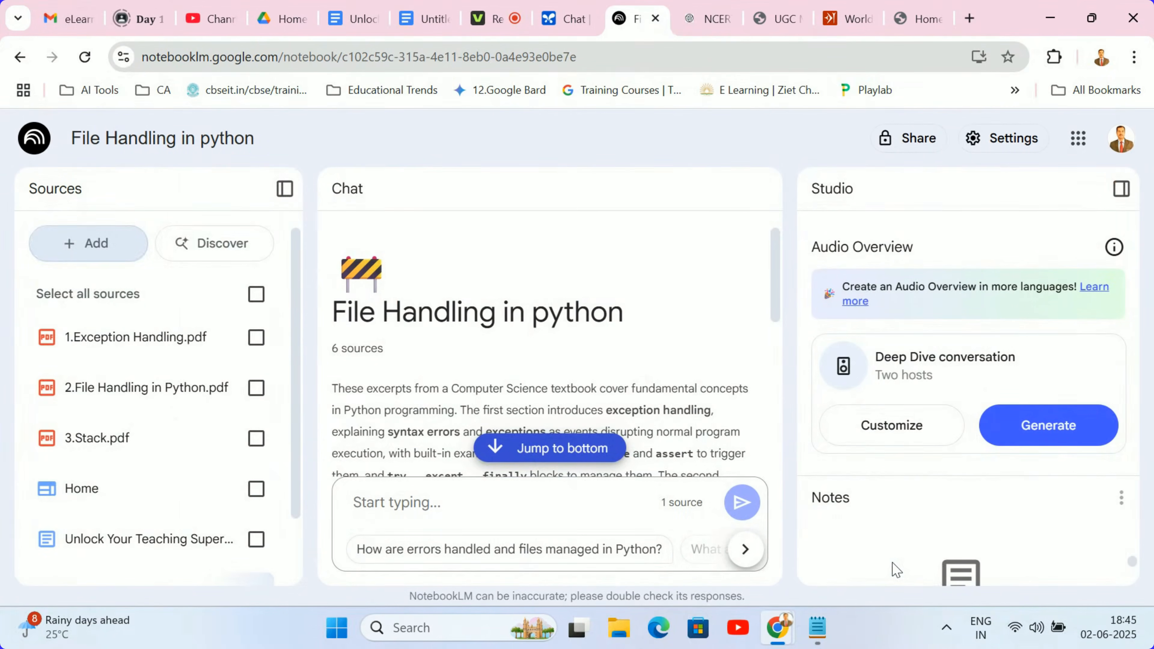
# Step: Go to the NCERT textbook page and select the text of section 3.2.1 Applications of Stack
pyautogui.hotkey('ctrl', '1')
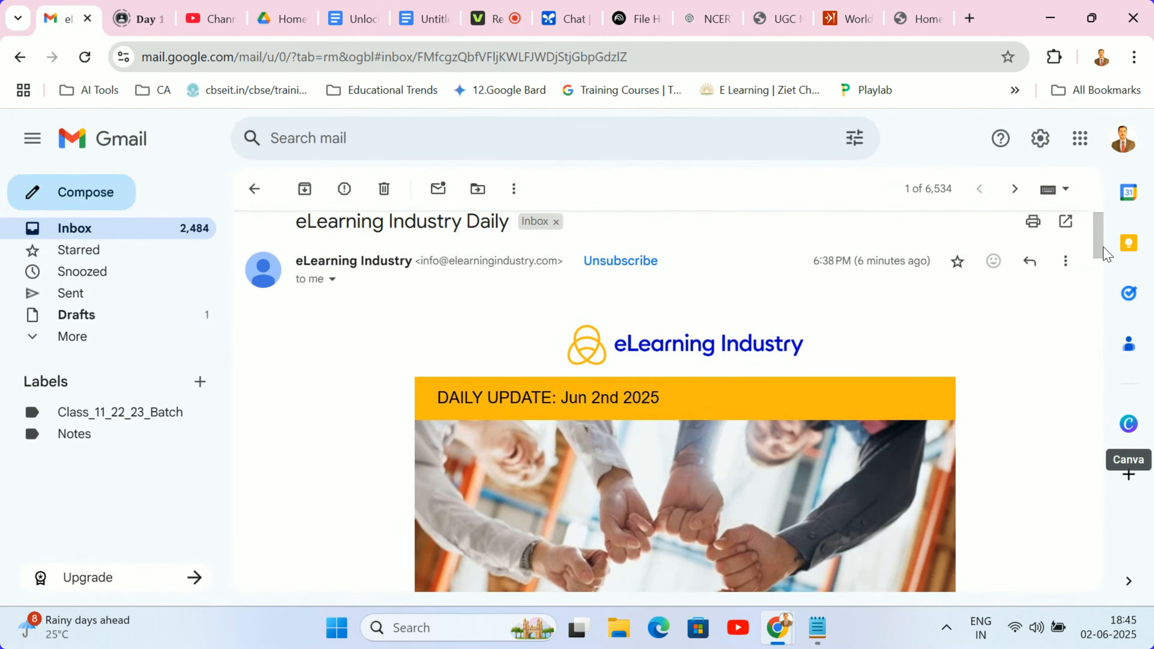
pyautogui.scroll(-3, 1109, 270)
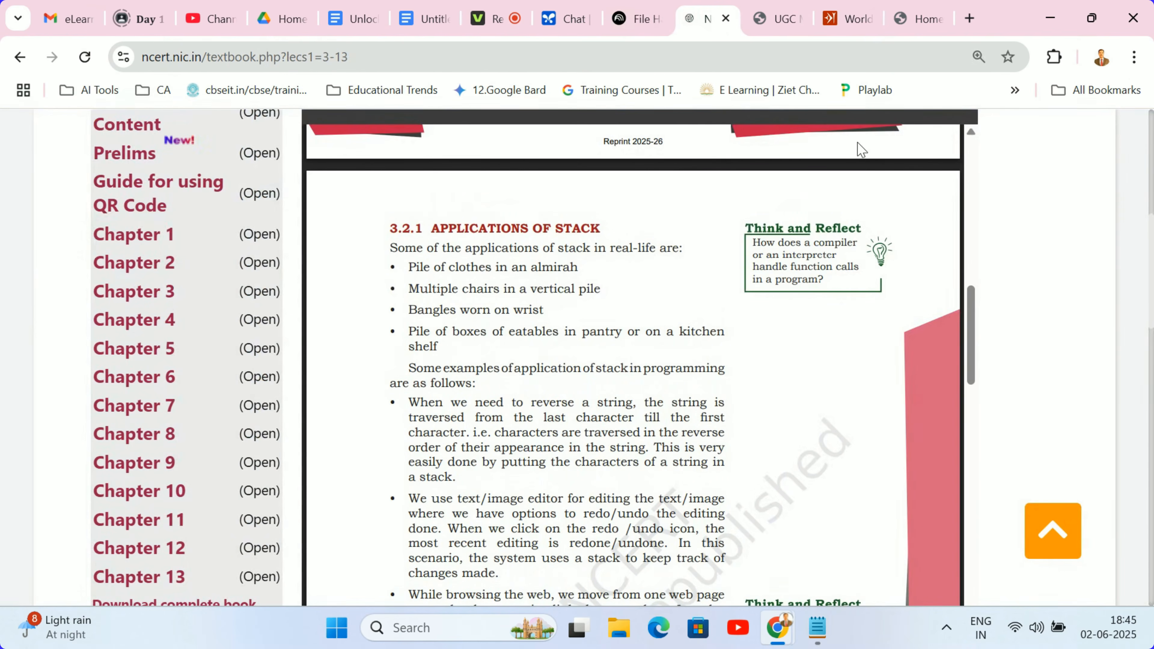
pyautogui.scroll(2, 485, 328)
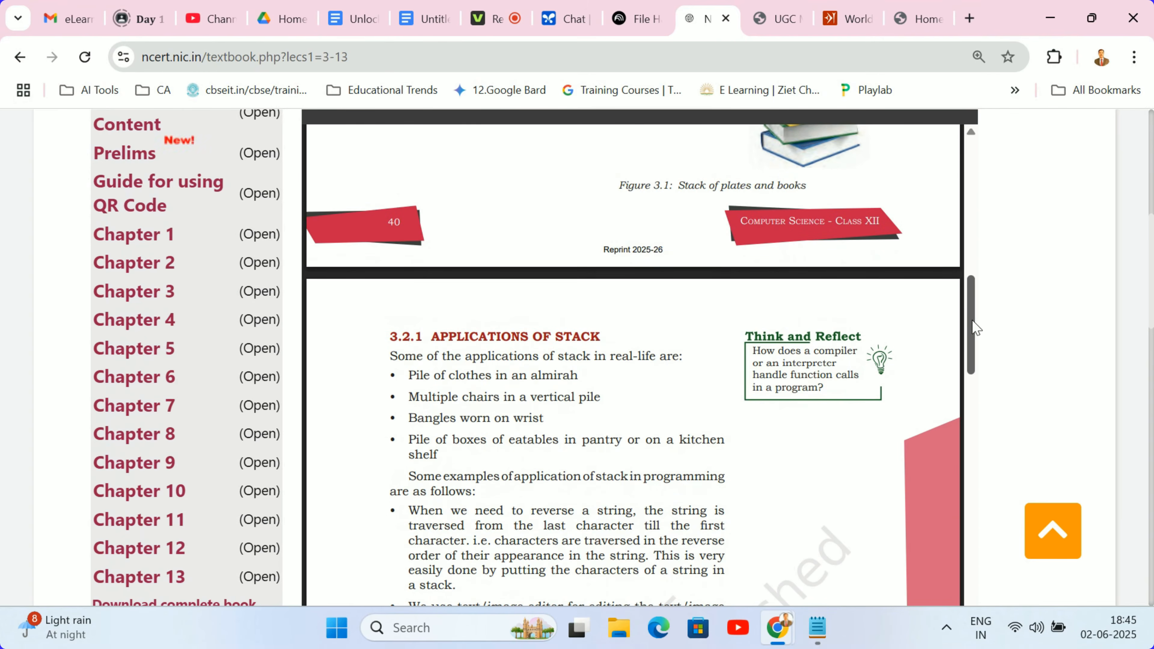
pyautogui.moveTo(391, 333); pyautogui.dragTo(439, 632)
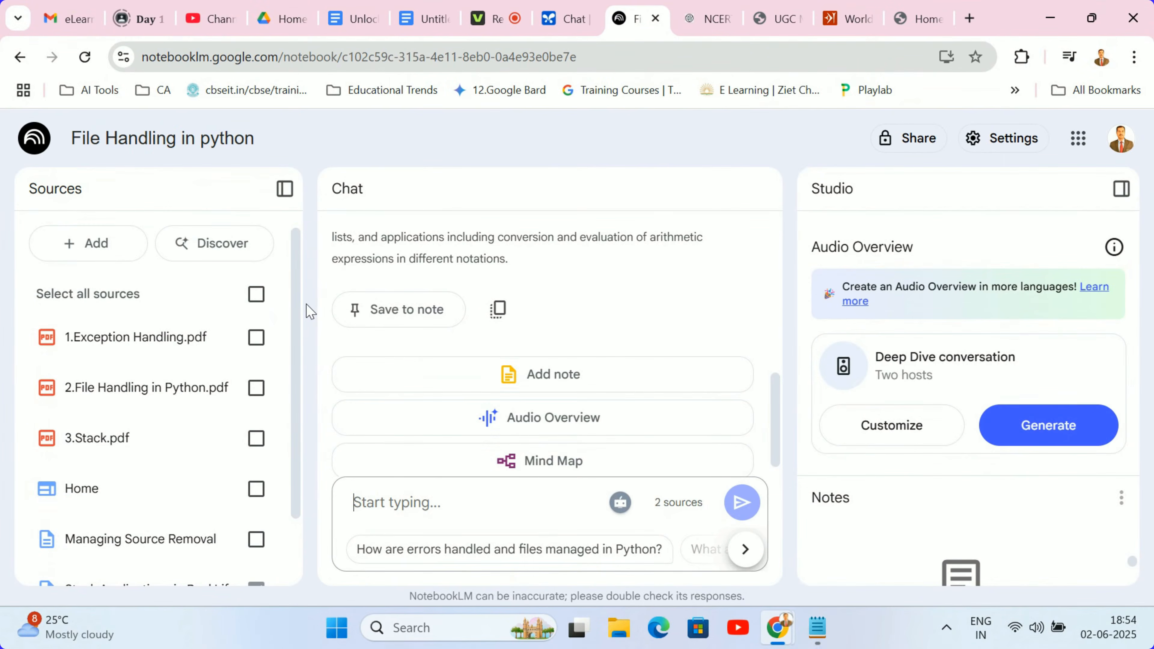
# Step: Exclude the Stack Applications in Real Life source from the chat and delete the Managing Source Removal source
pyautogui.moveTo(306, 304); pyautogui.dragTo(318, 415)
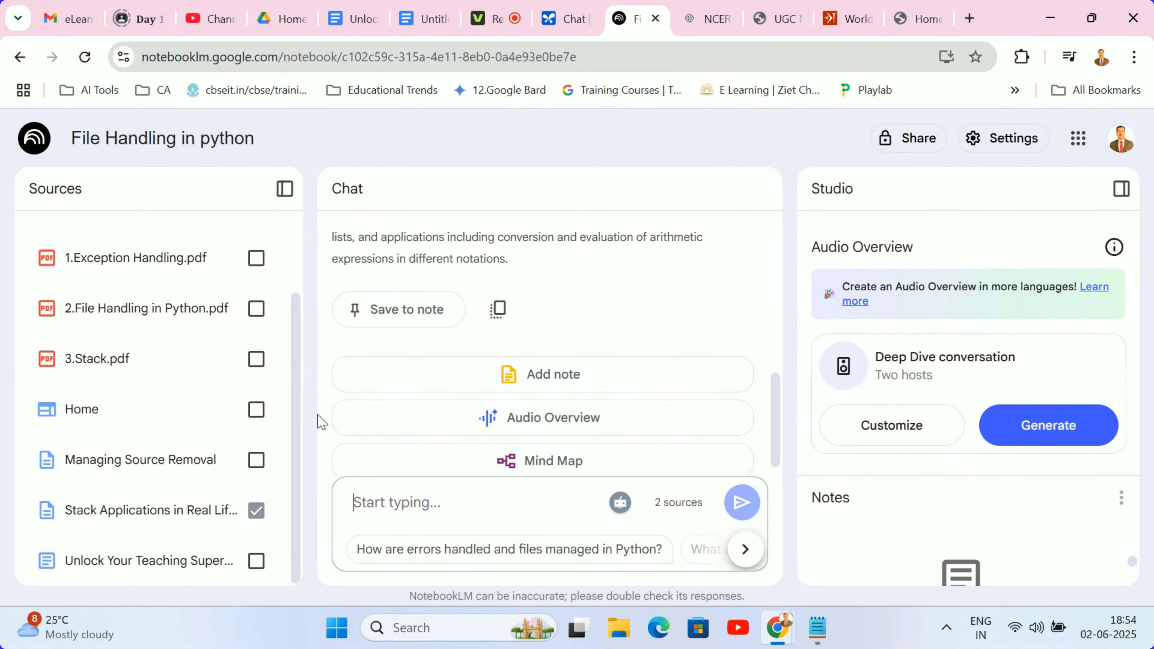
pyautogui.click(256, 510)
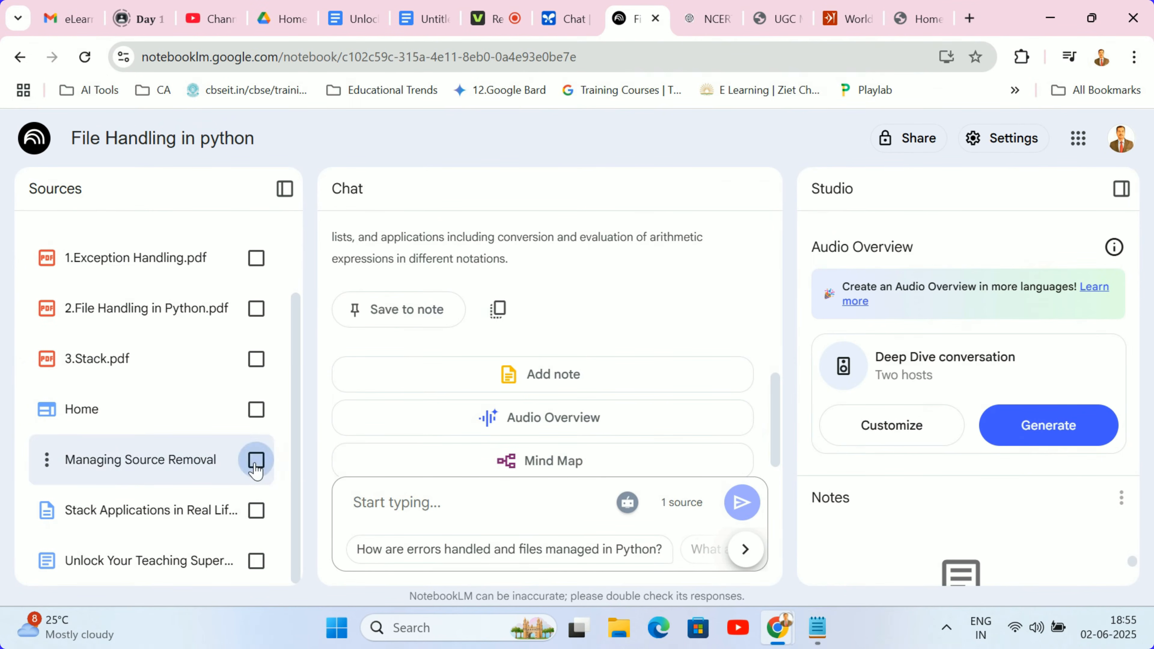
pyautogui.click(256, 460)
pyautogui.click(46, 459)
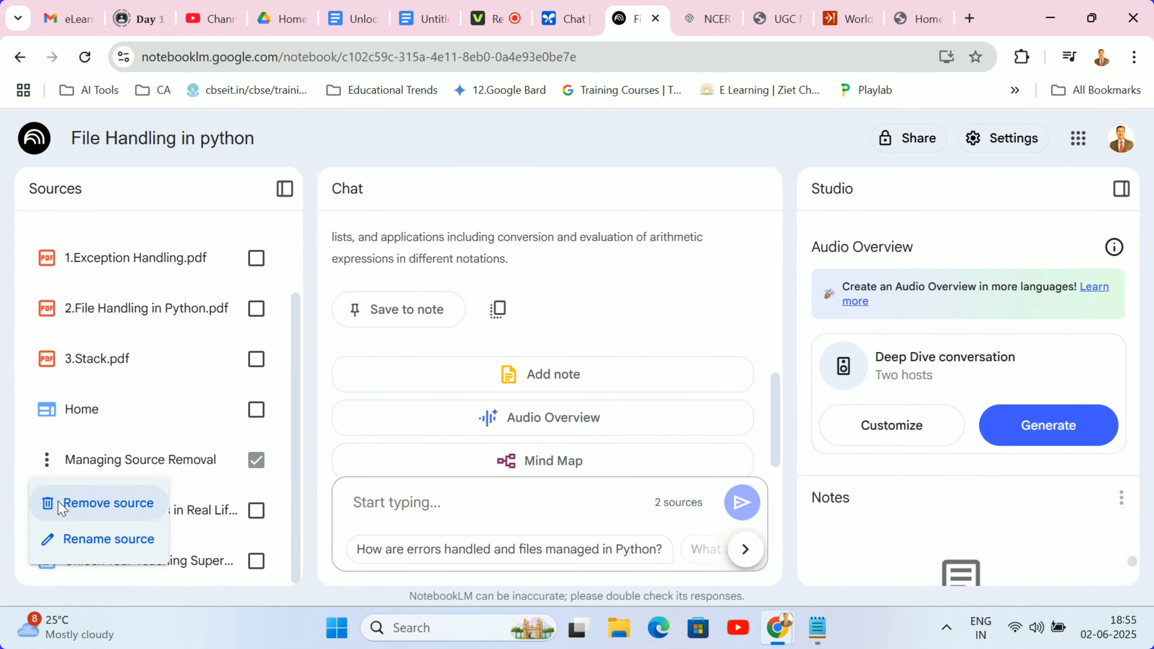
pyautogui.click(91, 509)
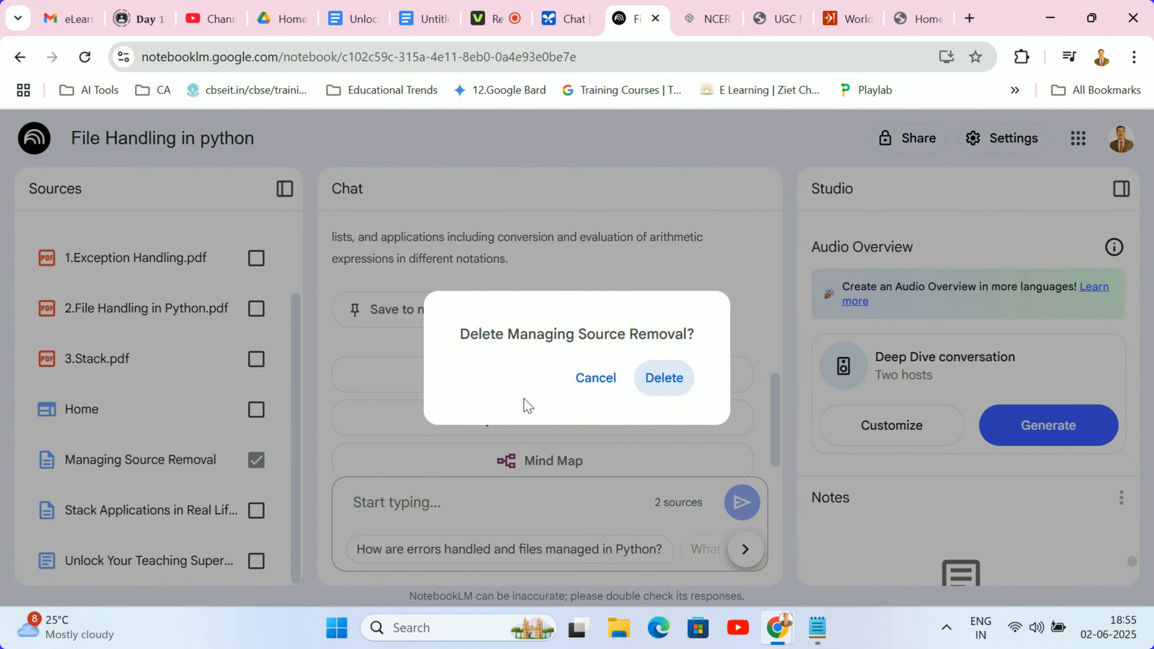
pyautogui.click(675, 388)
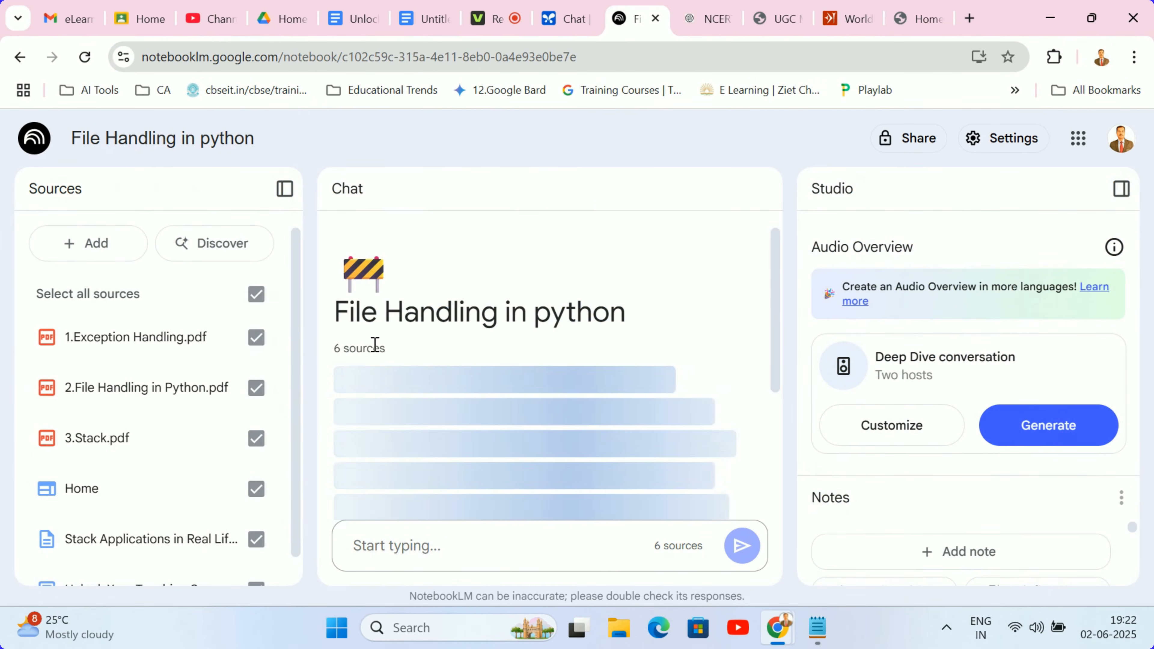
# Step: Deselect all sources and include only 1.Exception Handling.pdf for the chat
pyautogui.click(257, 296)
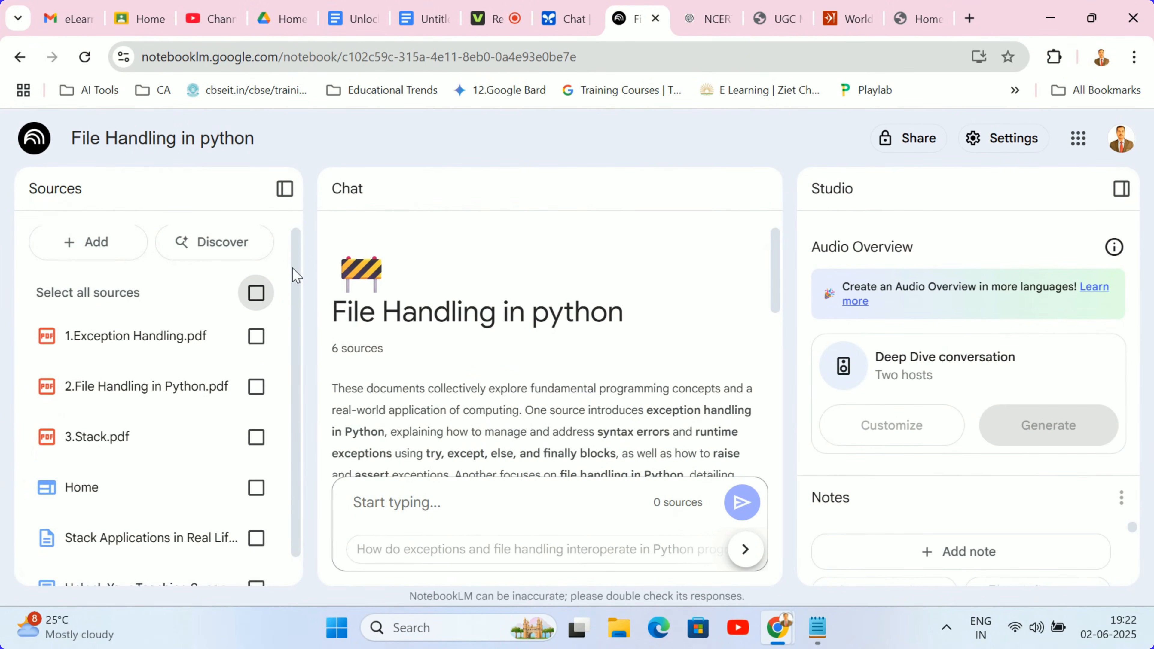
pyautogui.scroll(-1, 297, 371)
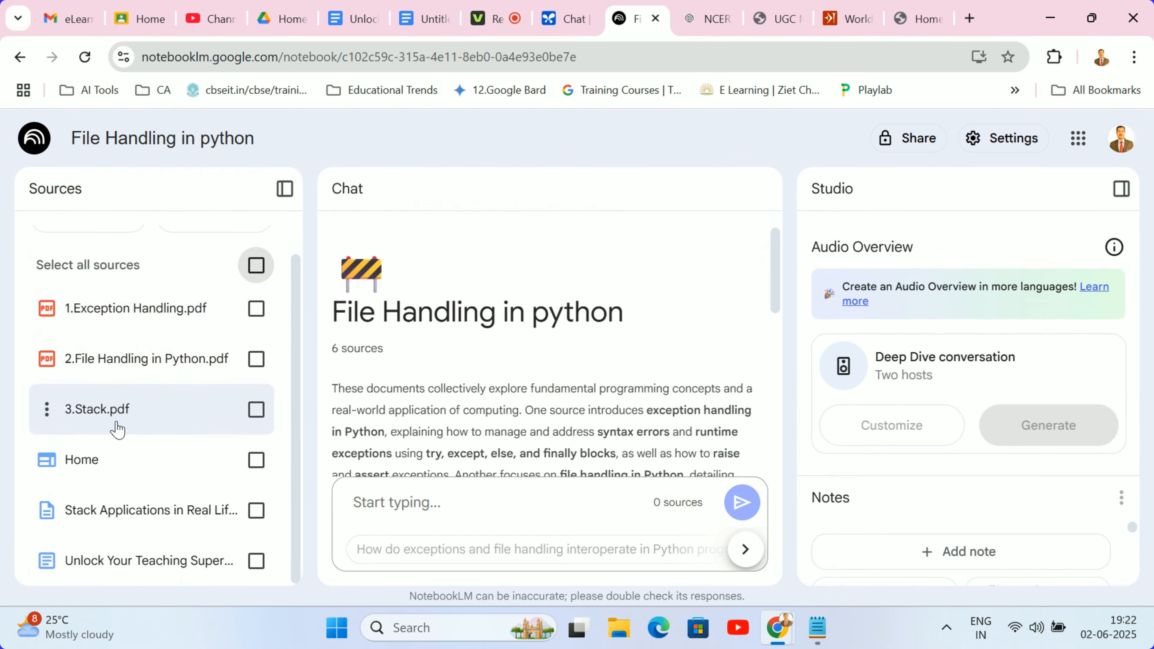
pyautogui.moveTo(775, 259); pyautogui.dragTo(779, 421)
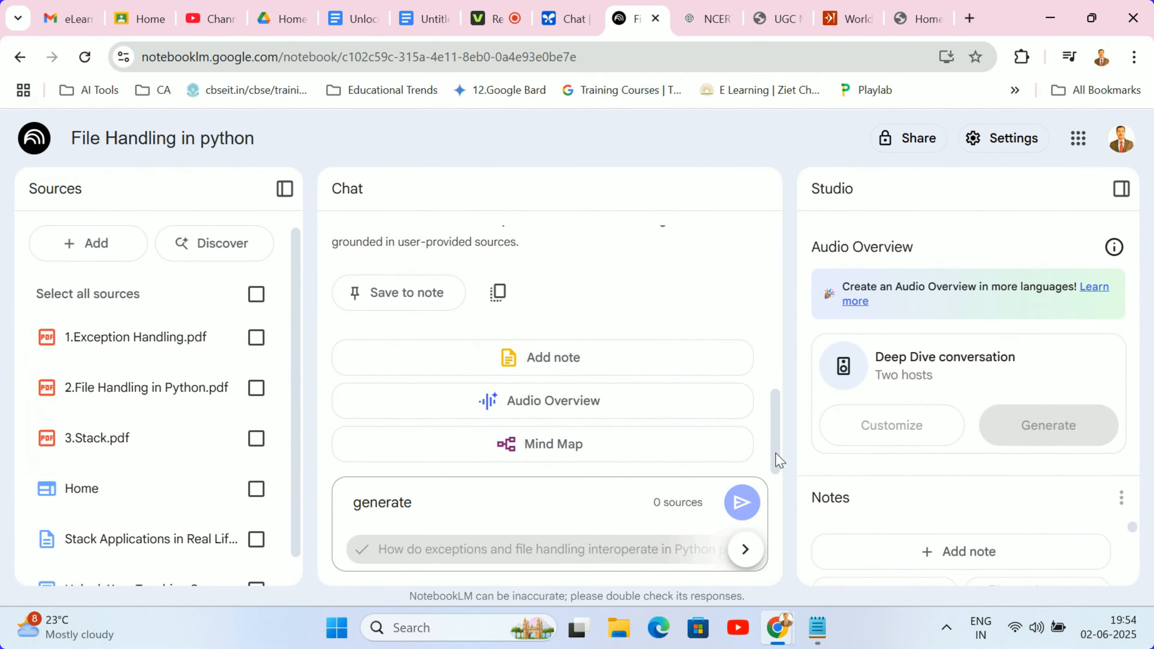
pyautogui.moveTo(779, 460); pyautogui.dragTo(781, 300)
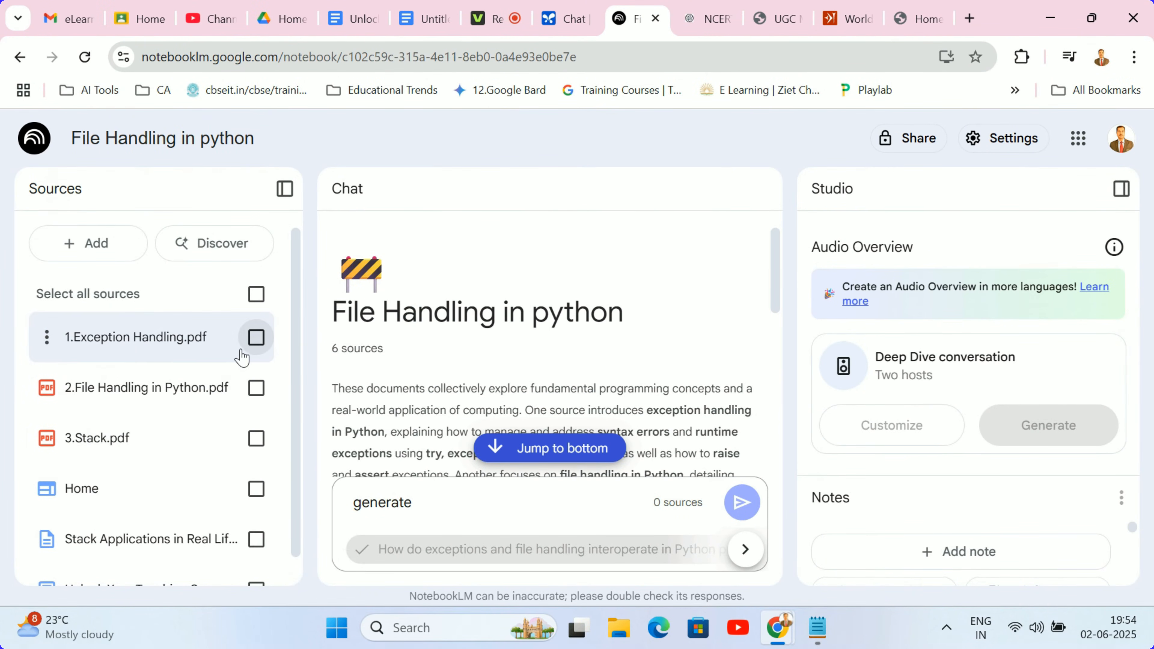
pyautogui.click(256, 338)
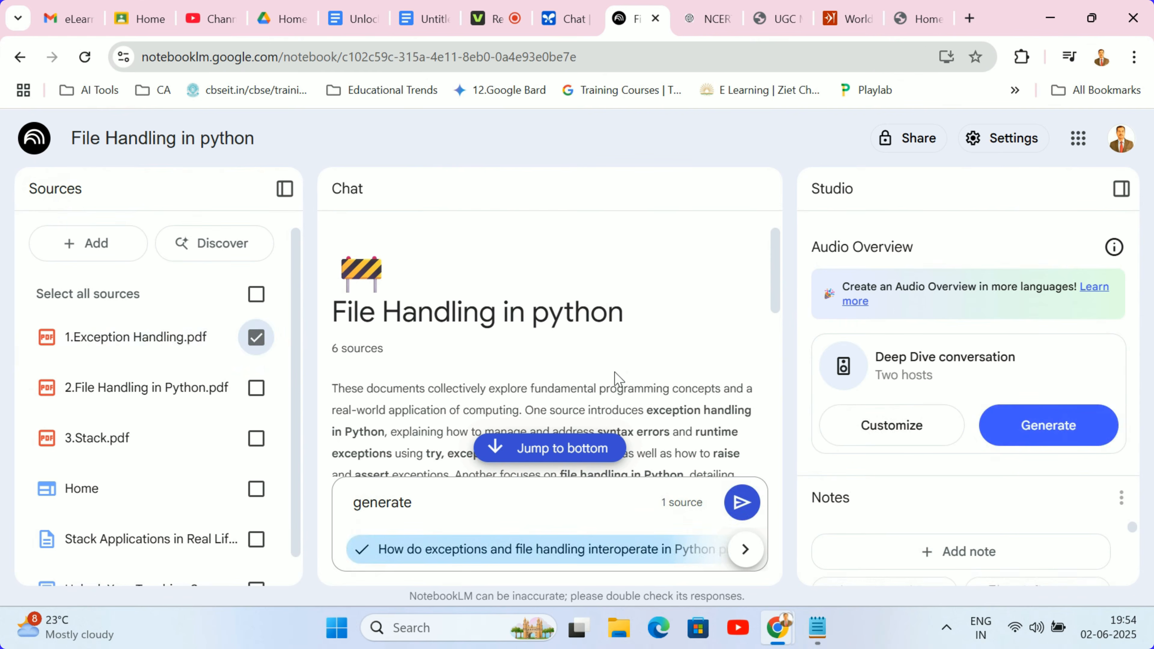
# Step: Extend the draft chat prompt to read "generate important"
pyautogui.moveTo(779, 293); pyautogui.dragTo(780, 457)
pyautogui.click(445, 511)
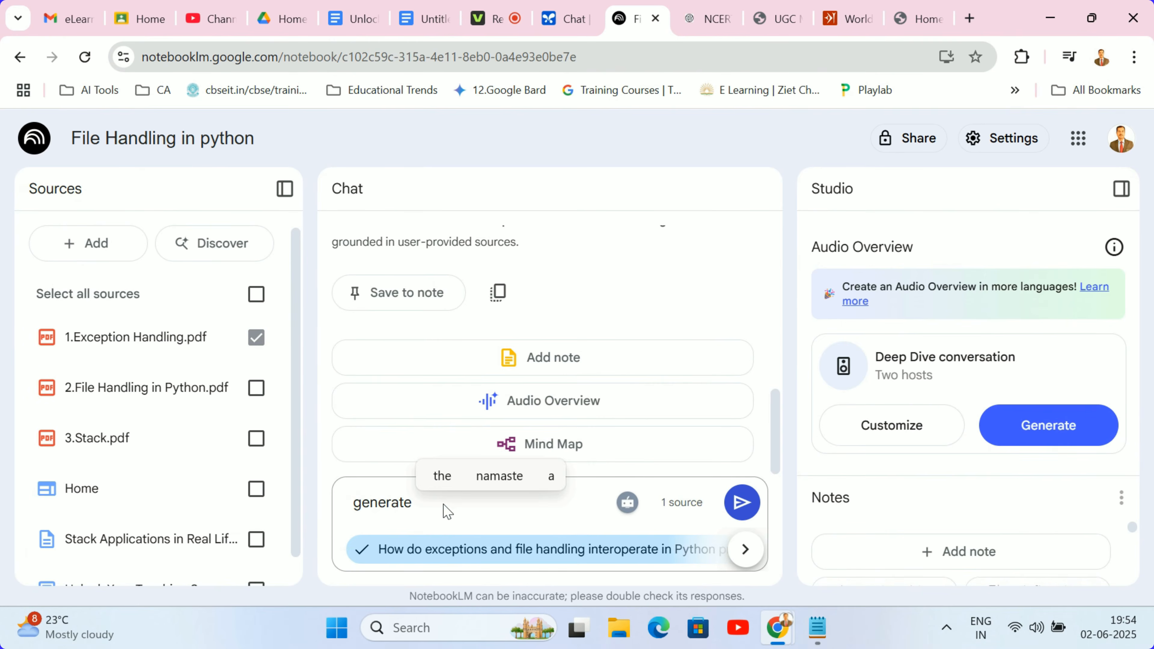
pyautogui.write('important')
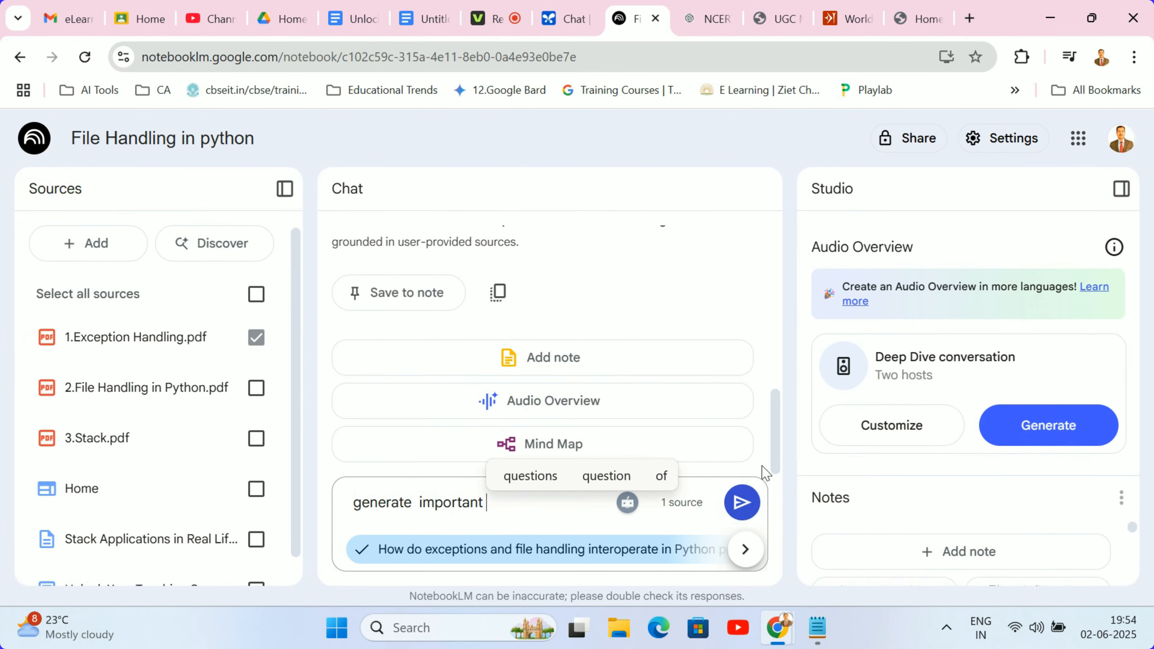
# Step: Ask the suggested question "How do exceptions and file handling interoperate in Python programs?" and read through the answer
pyautogui.click(673, 549)
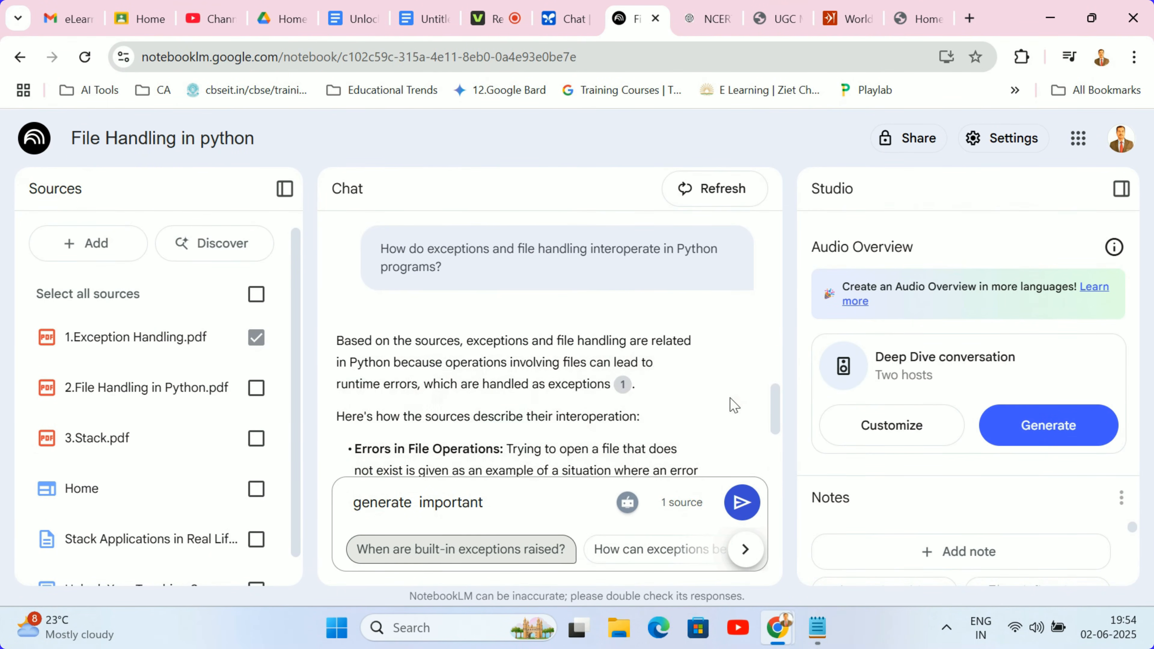
pyautogui.moveTo(778, 420); pyautogui.dragTo(778, 430)
pyautogui.scroll(-3, 779, 434)
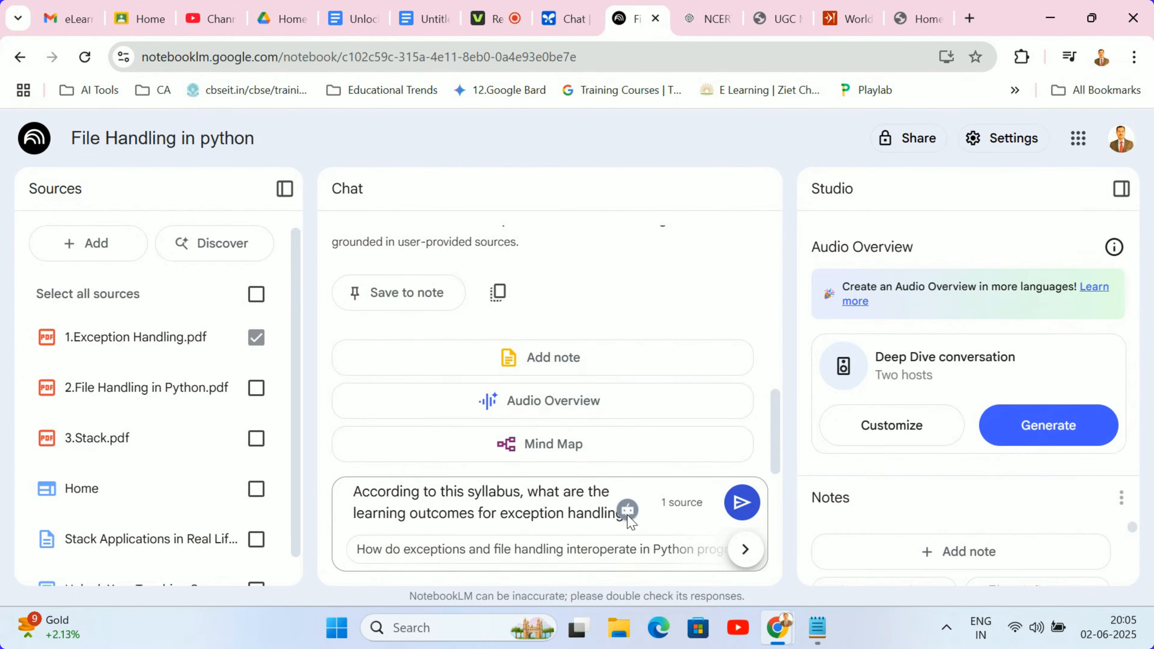
# Step: Send the question "According to this syllabus, what are the learning outcomes for exception handling?" and read through the answer
pyautogui.click(742, 503)
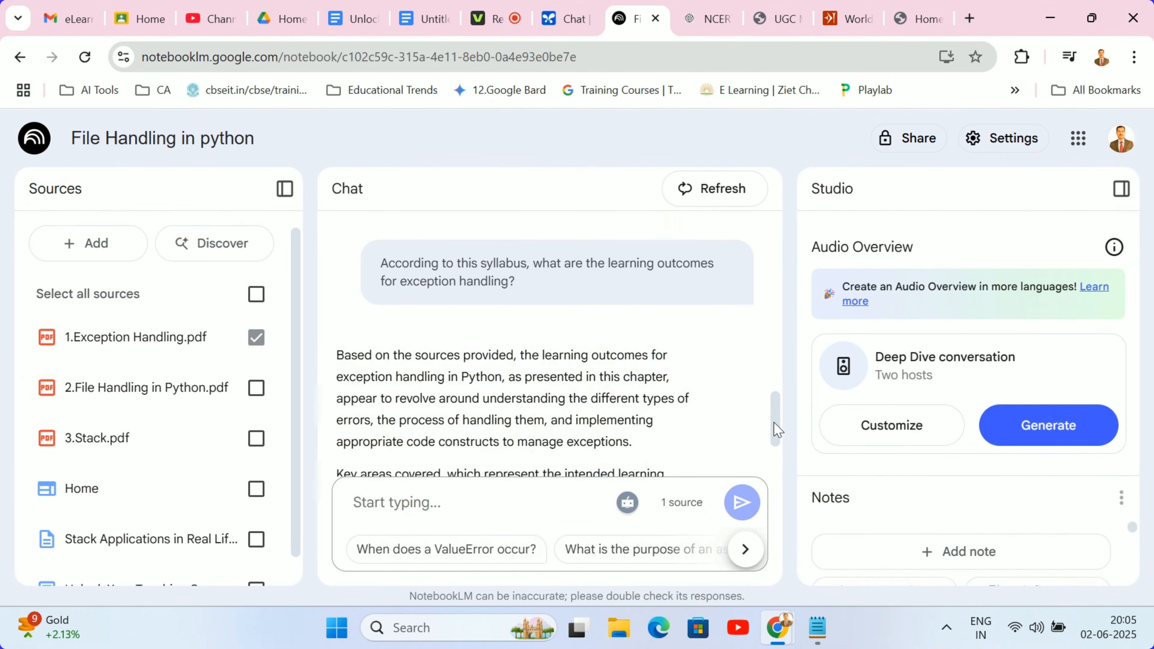
pyautogui.scroll(-2, 777, 450)
pyautogui.scroll(-6, 778, 364)
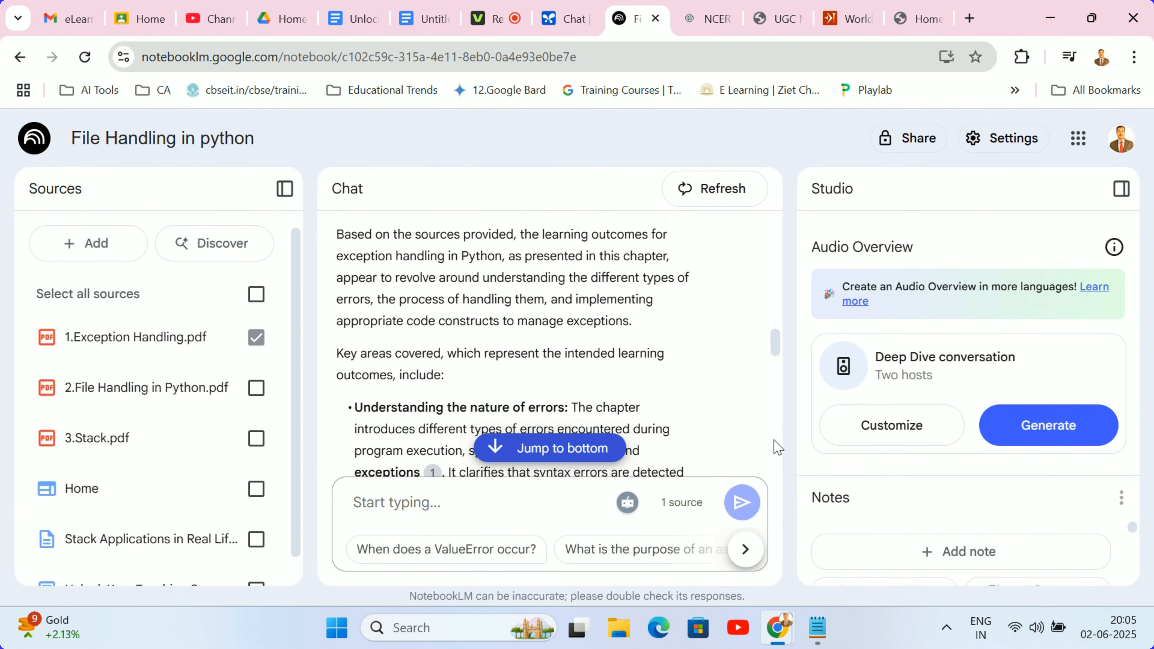
# Step: Send the prompt "Provide a 5-bullet point summary of my uploaded lesson plan on File handling in python." and read through the answer
pyautogui.scroll(-5, 781, 362)
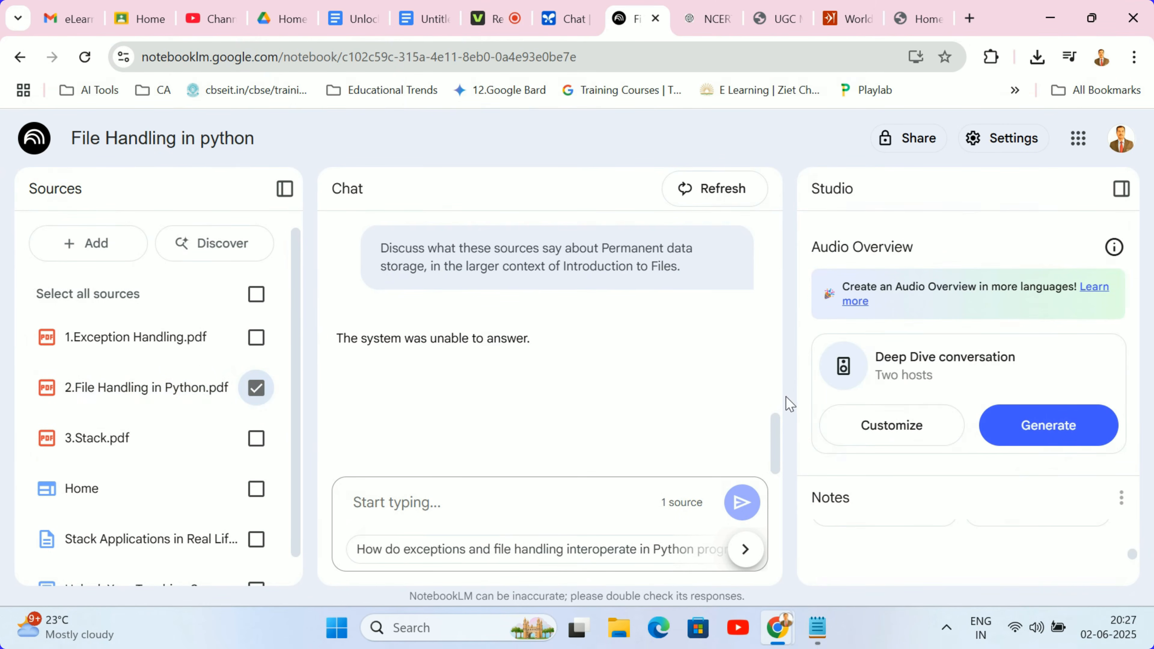
pyautogui.moveTo(772, 444); pyautogui.dragTo(781, 466)
pyautogui.click(462, 504)
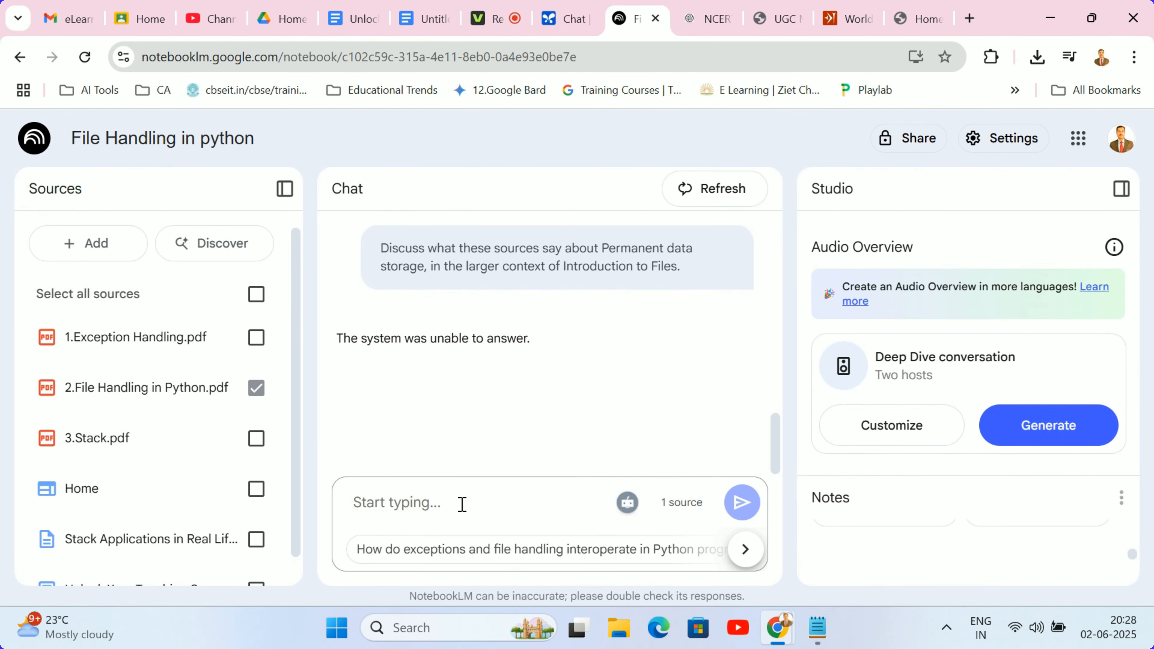
pyautogui.write('Provide a 5-bullet point summary of my uploaded lesson plan on File handling in python.')
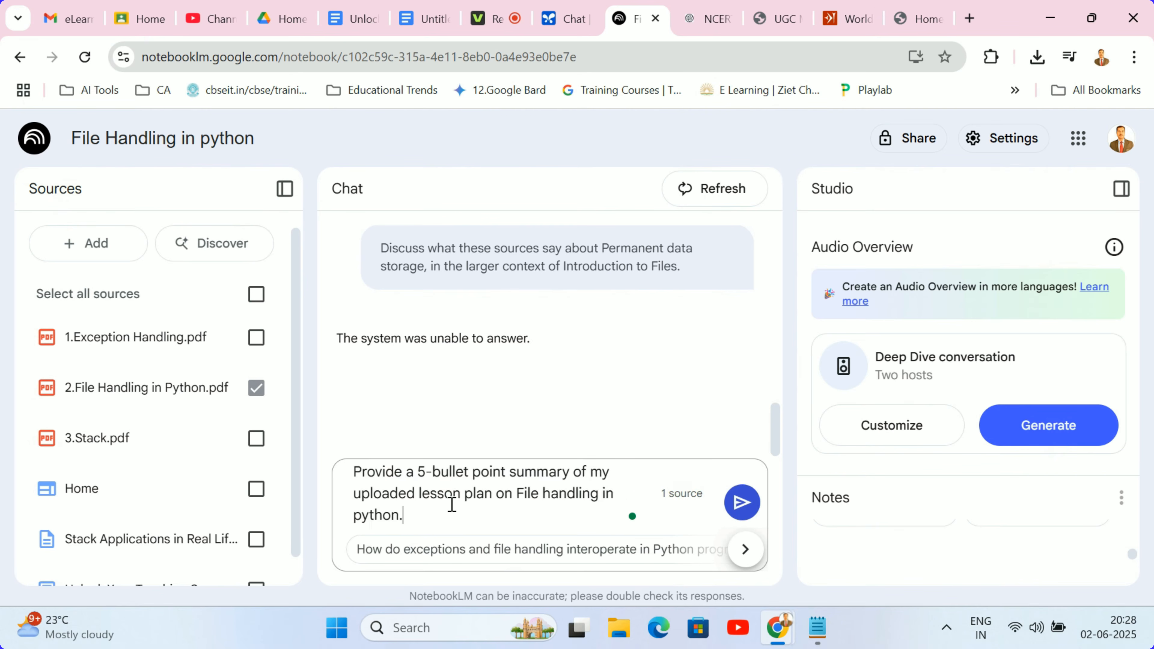
pyautogui.moveTo(419, 473); pyautogui.dragTo(566, 479)
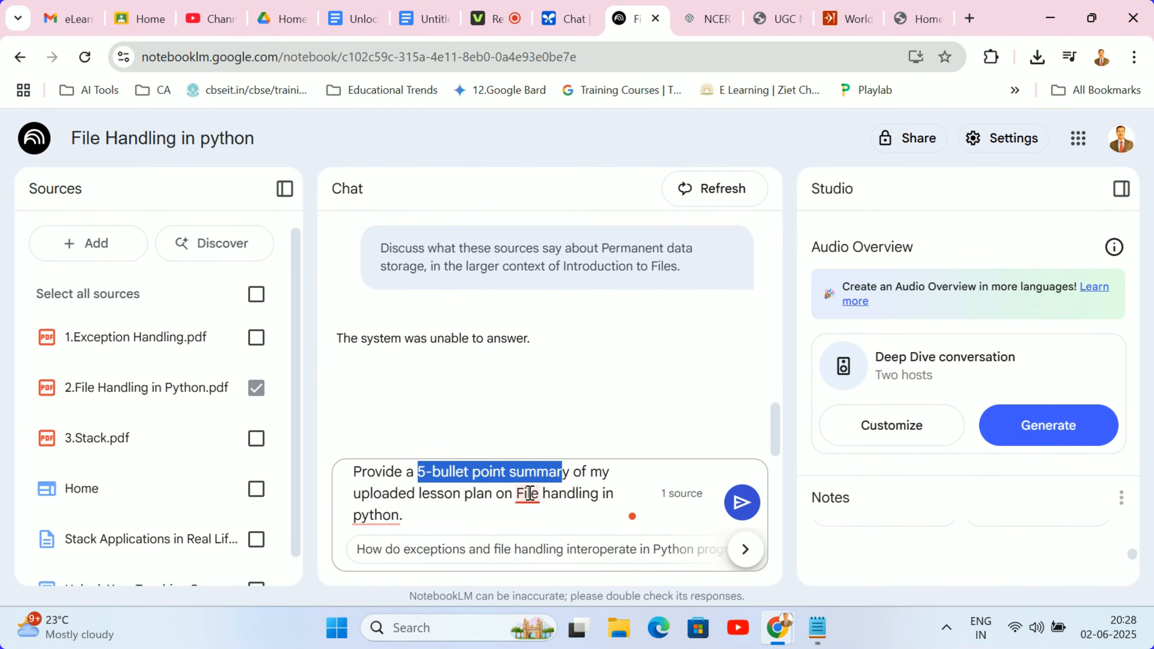
pyautogui.click(414, 521)
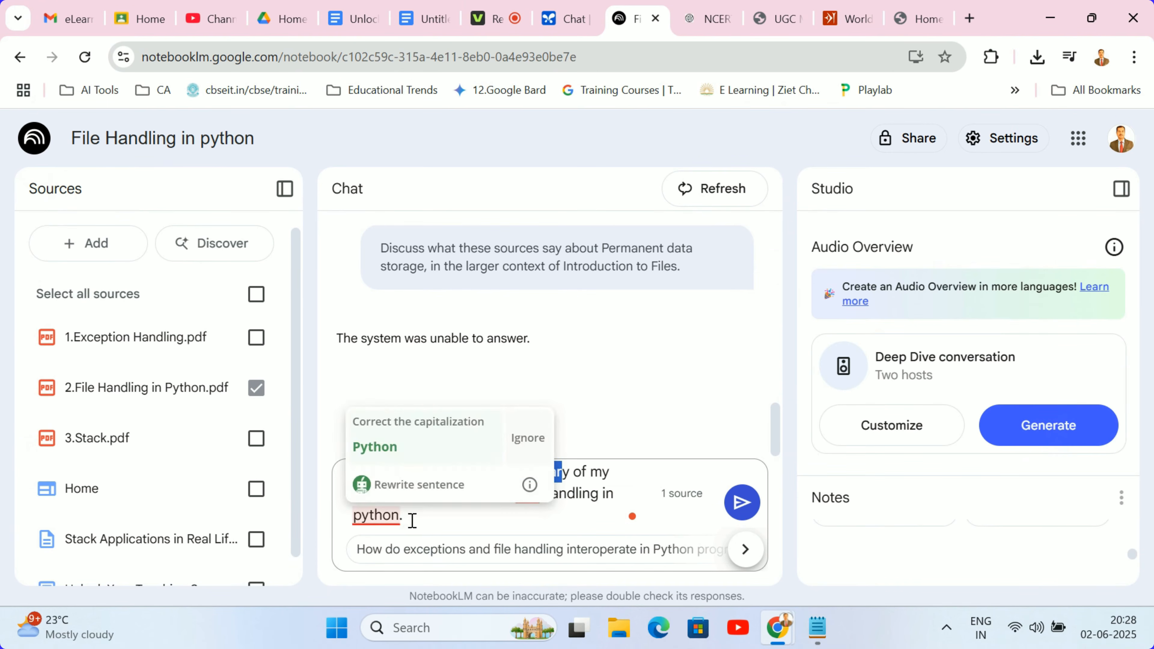
pyautogui.click(413, 521)
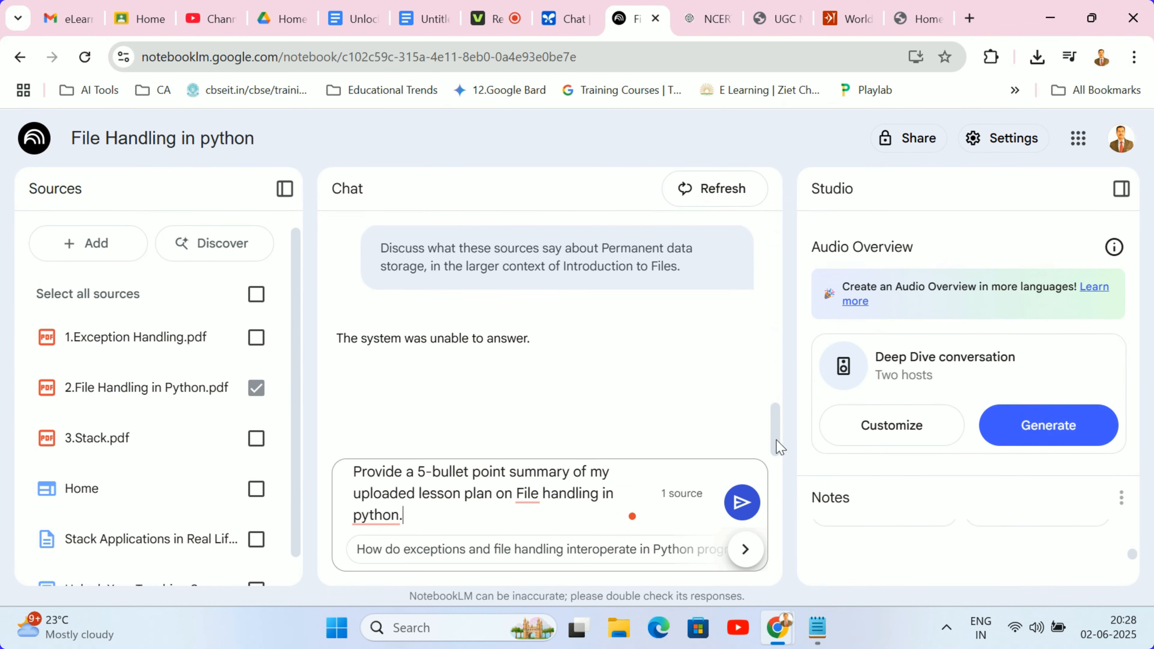
pyautogui.click(737, 506)
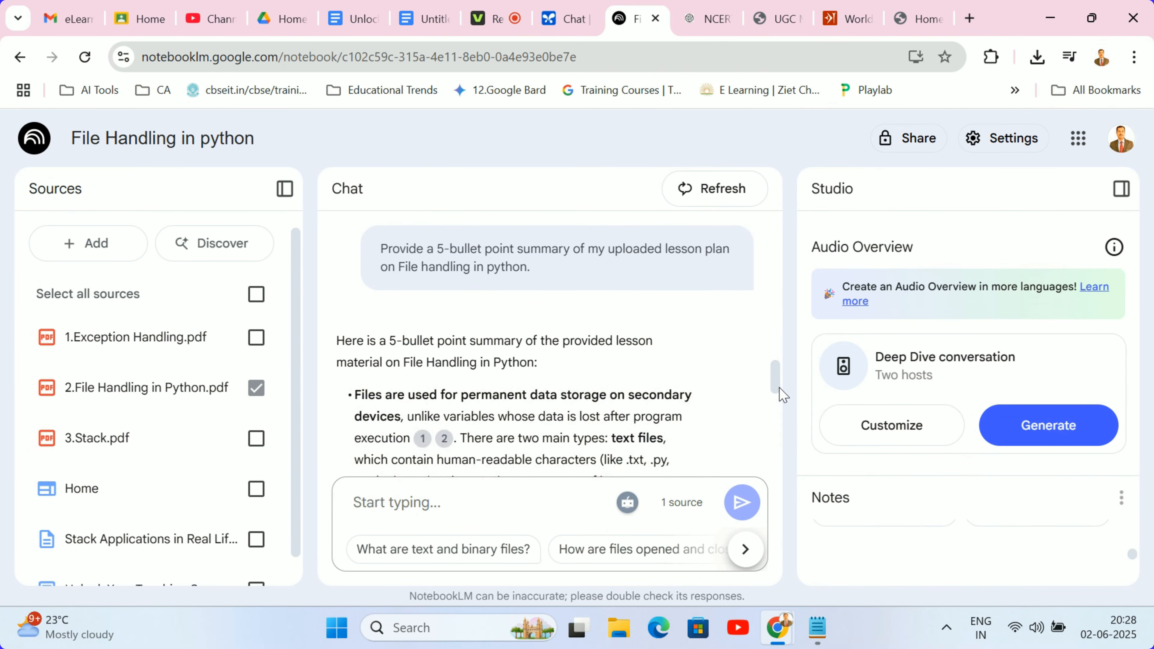
pyautogui.scroll(-5, 779, 400)
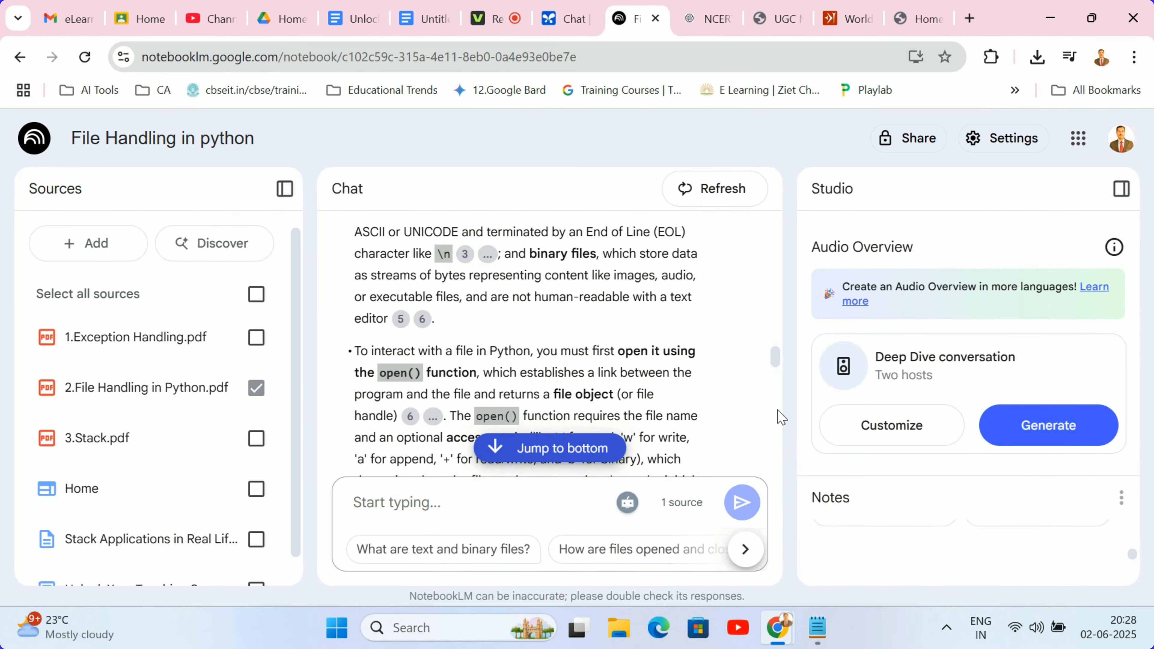
pyautogui.scroll(-1, 779, 359)
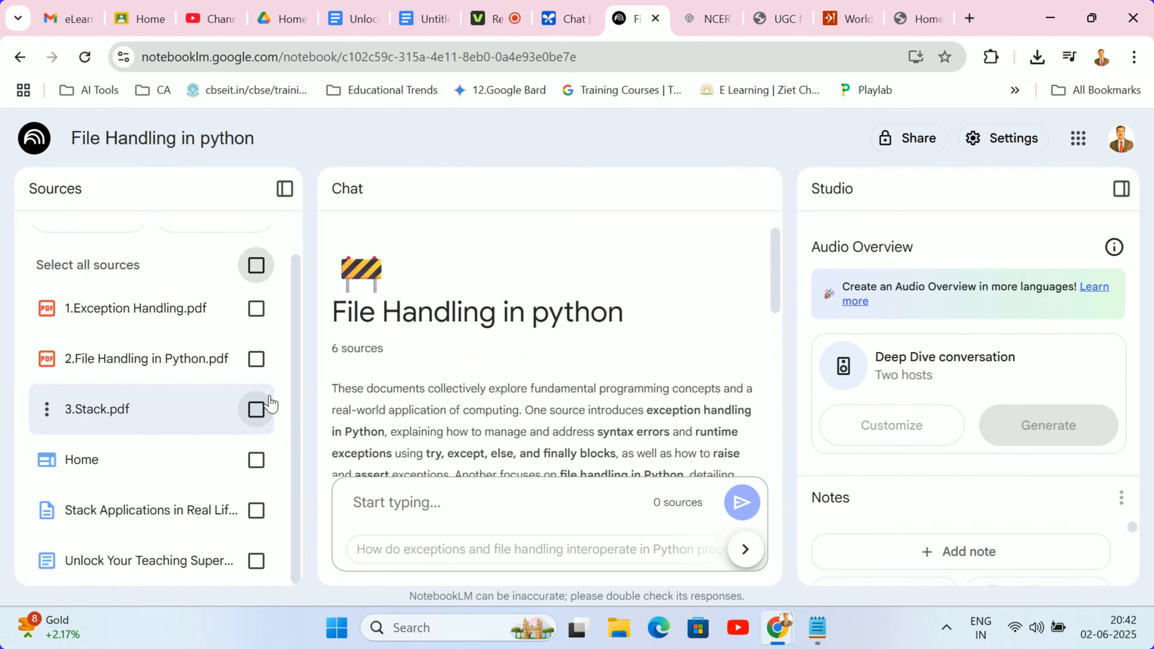
# Step: Include only 3.Stack.pdf, generate a study guide note from it and read through the note
pyautogui.click(257, 409)
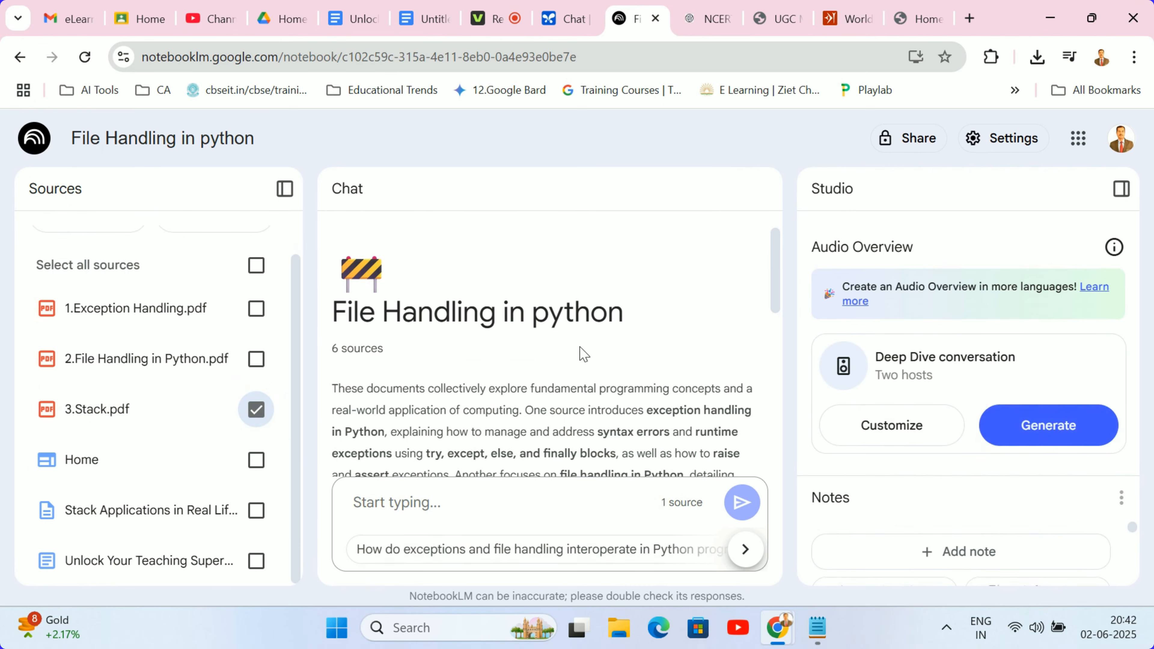
pyautogui.scroll(-6, 778, 300)
pyautogui.scroll(-1, 886, 564)
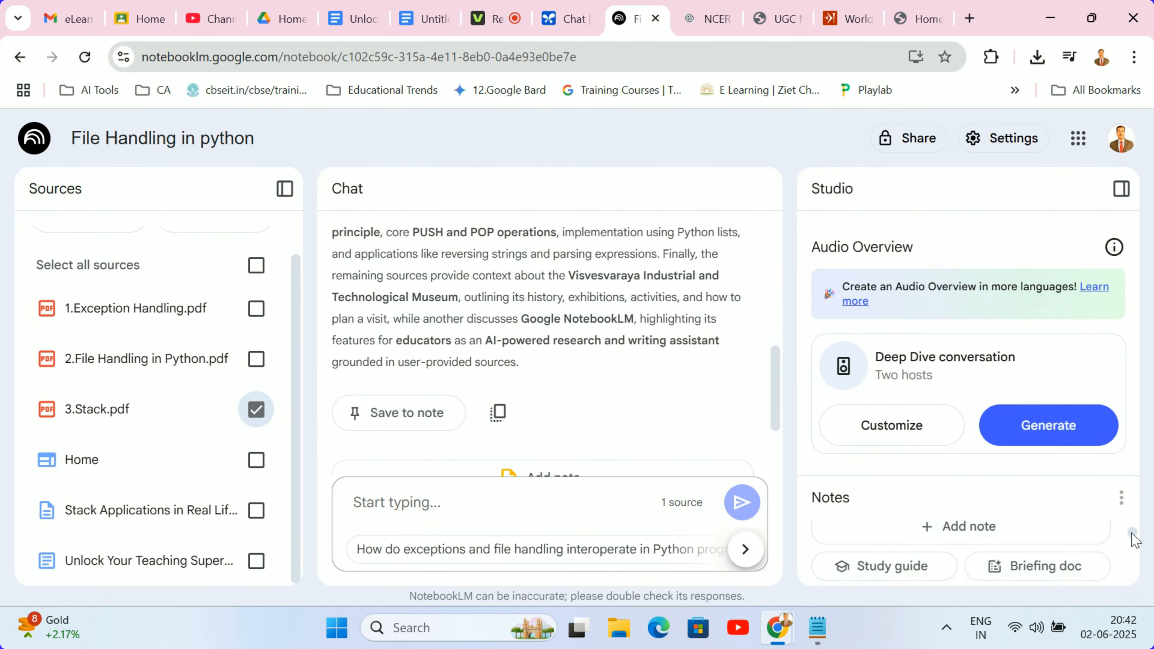
pyautogui.click(891, 567)
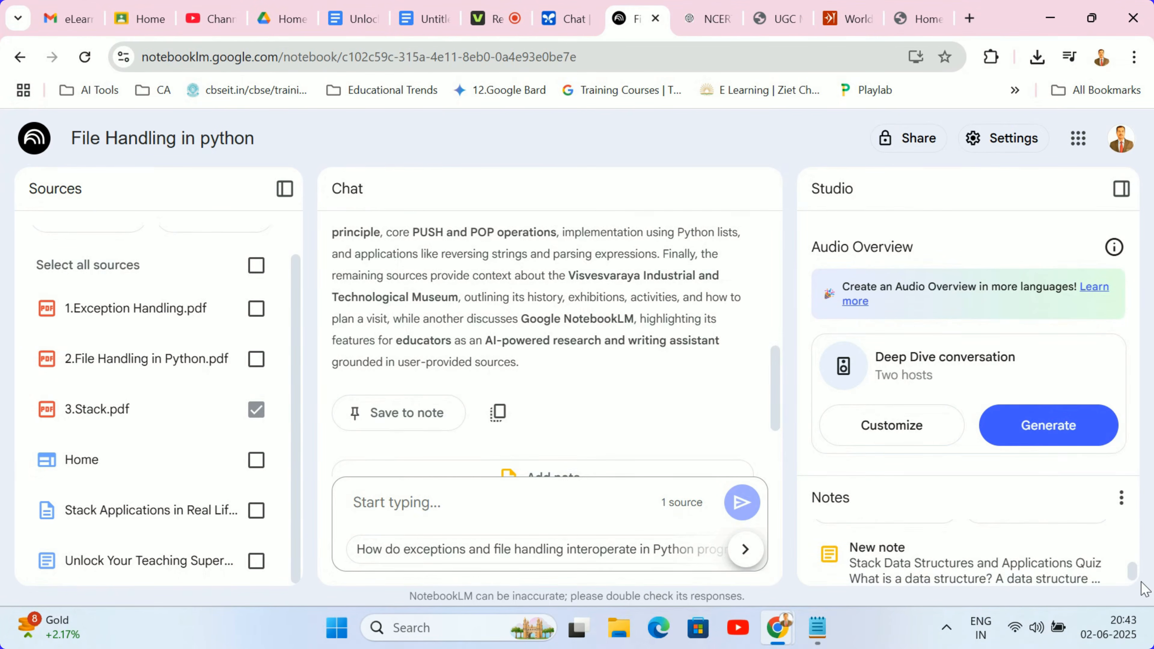
pyautogui.moveTo(1135, 306); pyautogui.dragTo(1129, 471)
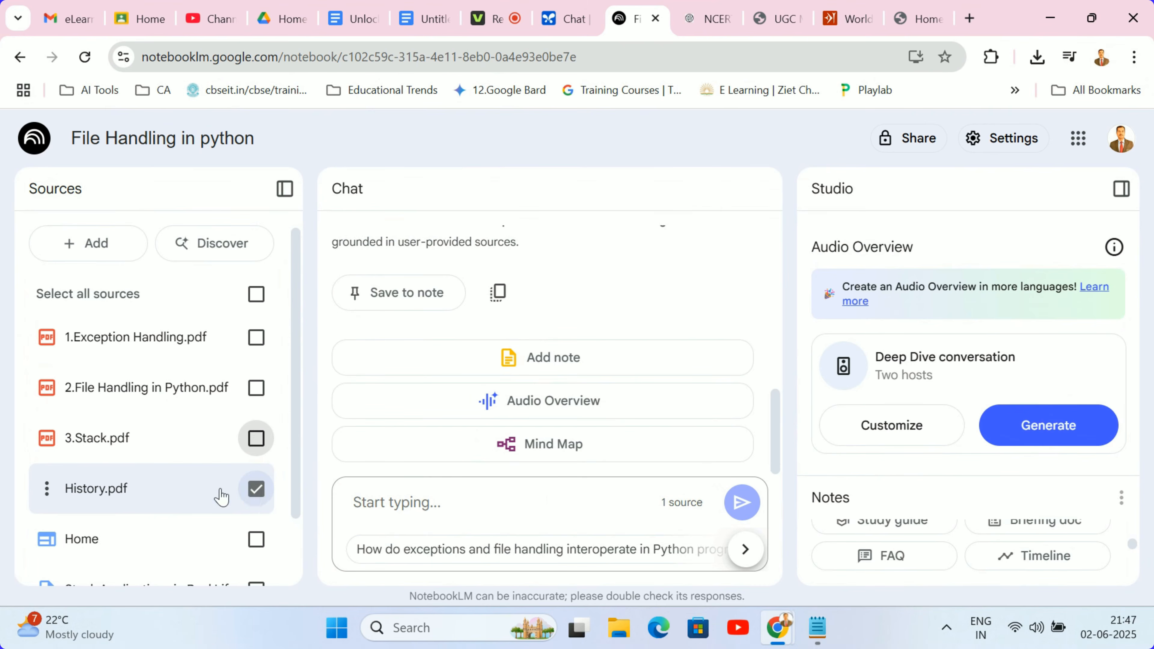
# Step: Generate a timeline note from the selected History.pdf source and read through it
pyautogui.scroll(-2, 256, 496)
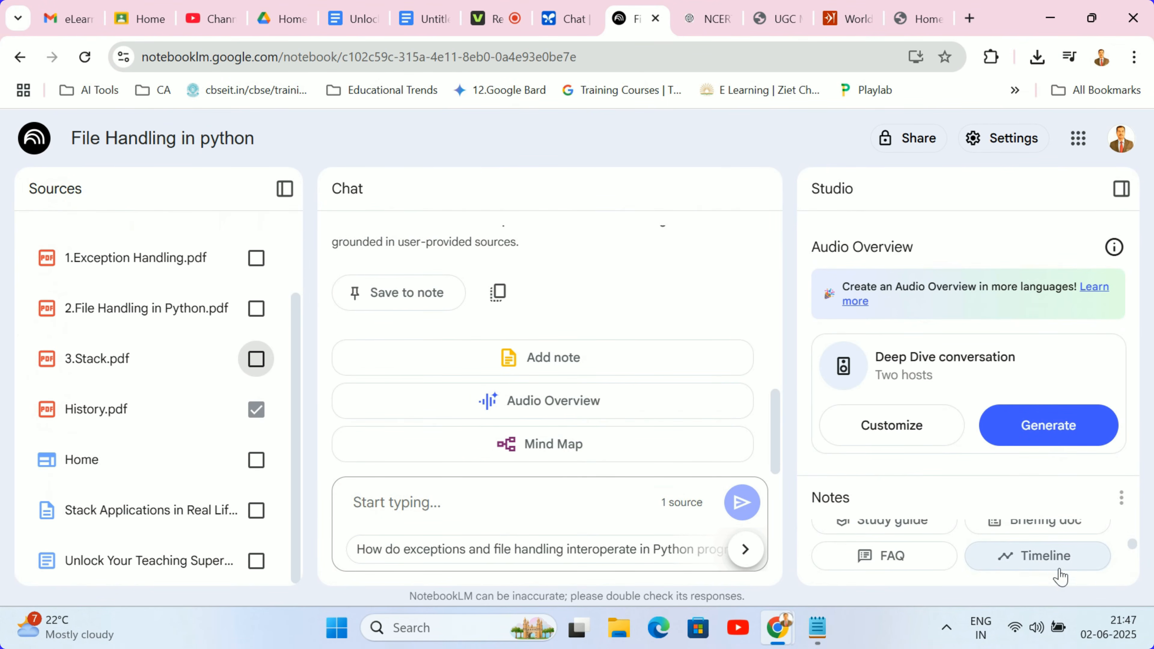
pyautogui.click(1036, 563)
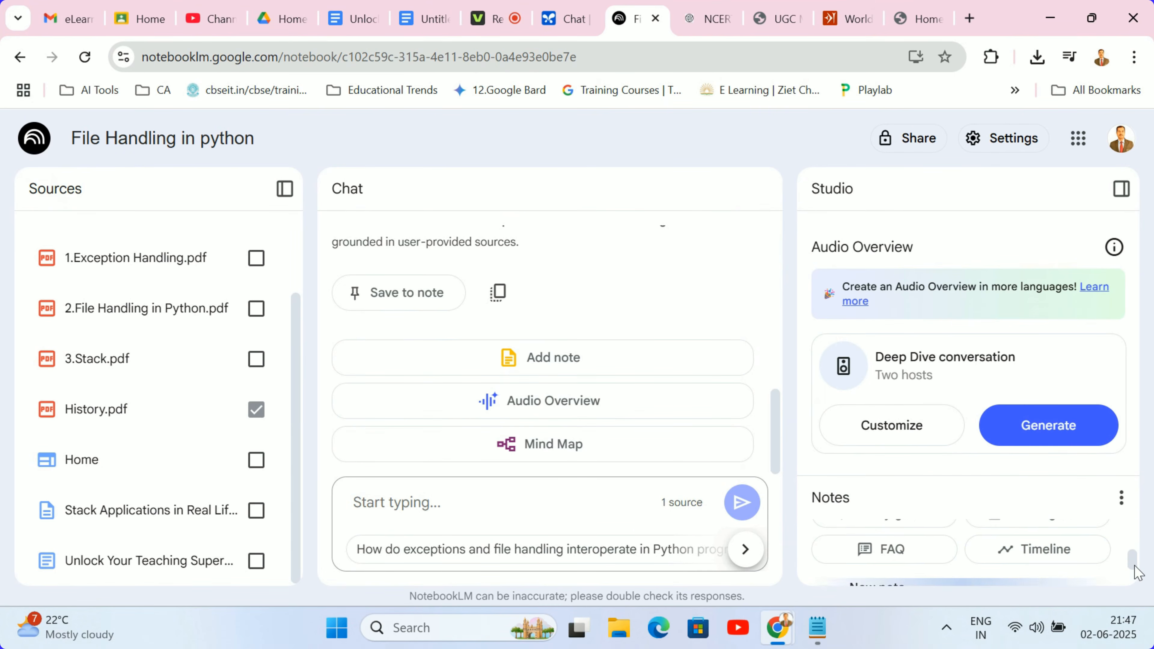
pyautogui.click(1007, 554)
pyautogui.moveTo(1132, 300); pyautogui.dragTo(1137, 326)
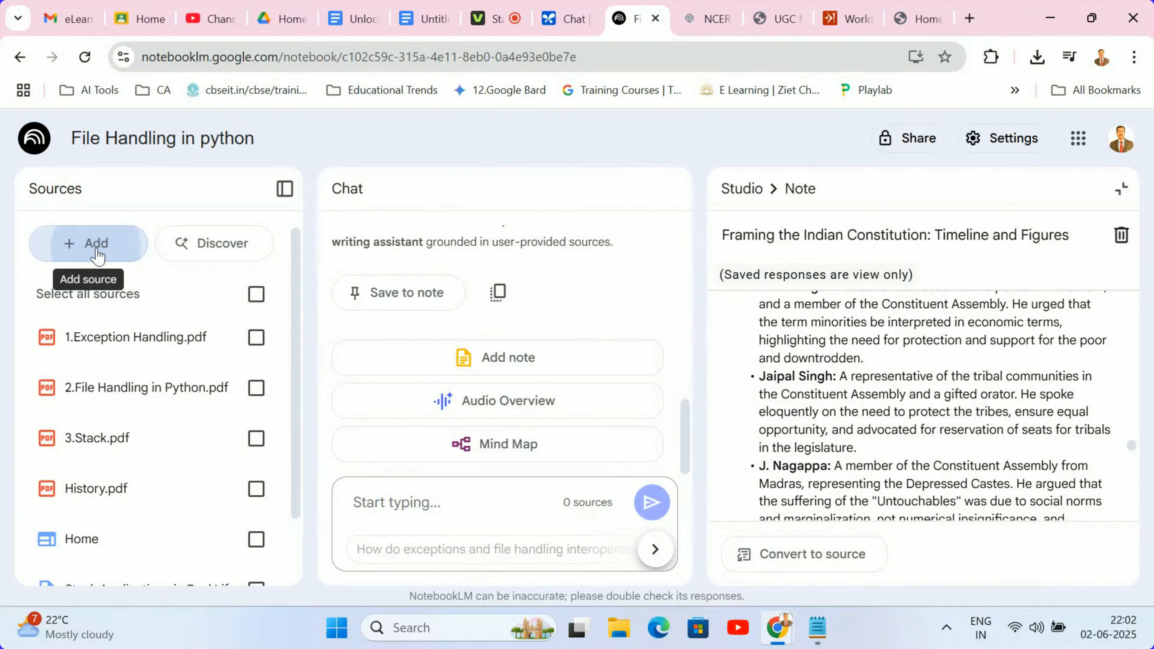
pyautogui.click(89, 243)
pyautogui.scroll(-5, 513, 391)
pyautogui.click(512, 399)
pyautogui.click(412, 316)
pyautogui.write('https://youtu.be/GjiosAVX3cE')
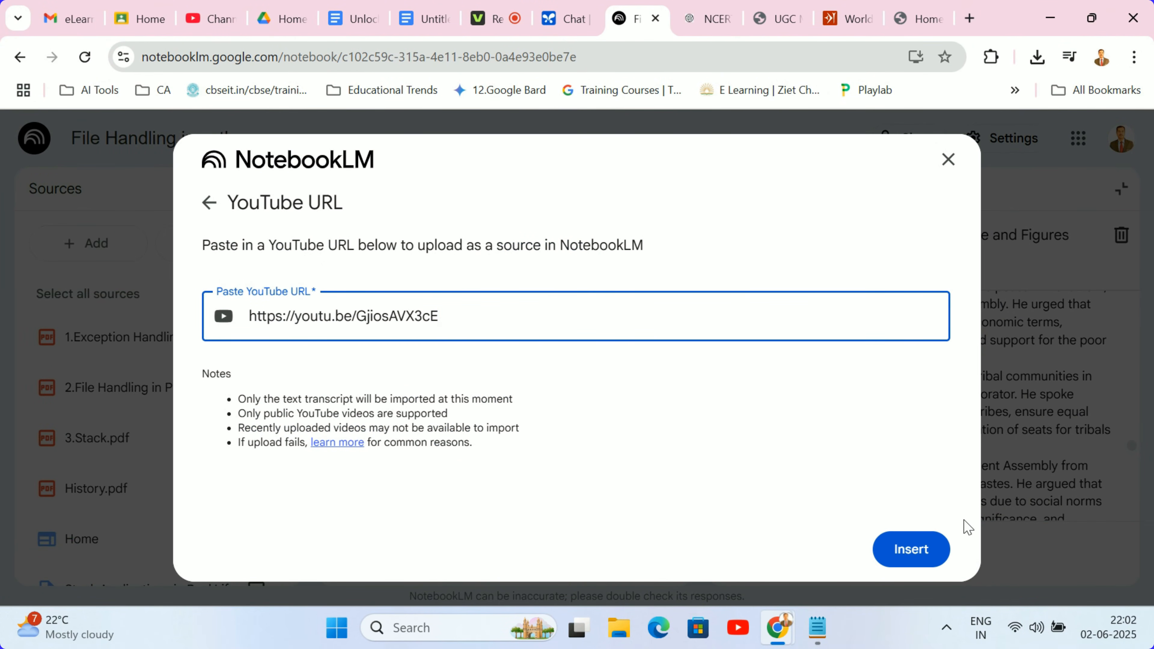
pyautogui.click(894, 557)
# Step: Generate a briefing document from the "How to use napkin ai" video source and read through it
pyautogui.click(1037, 544)
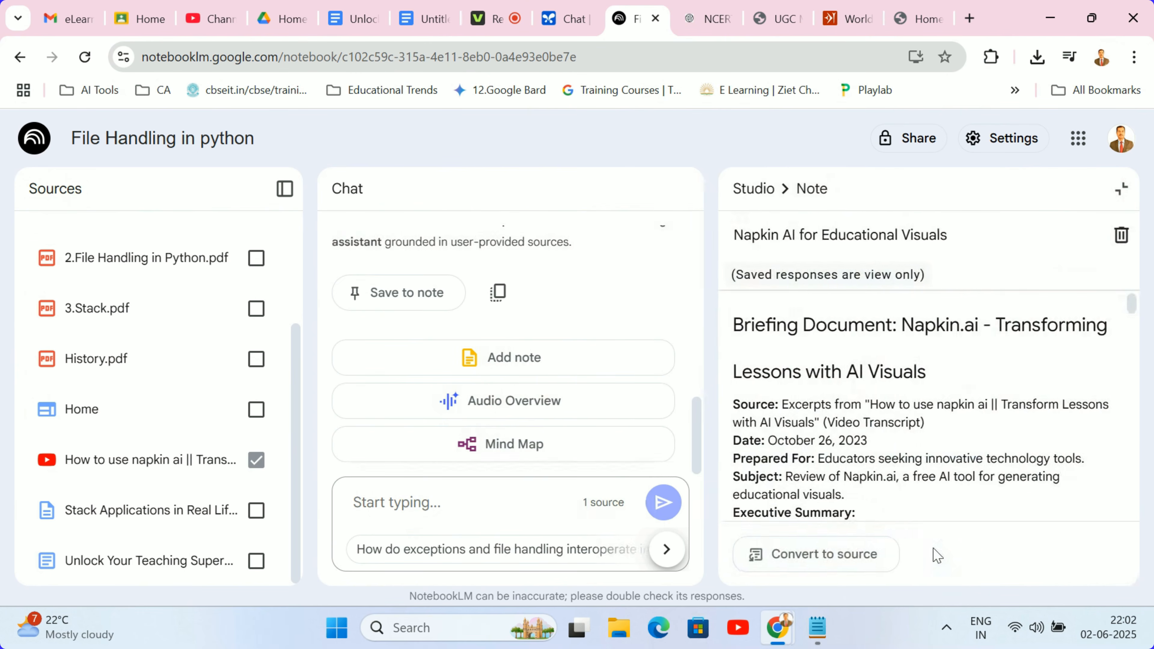
pyautogui.scroll(-1, 1136, 316)
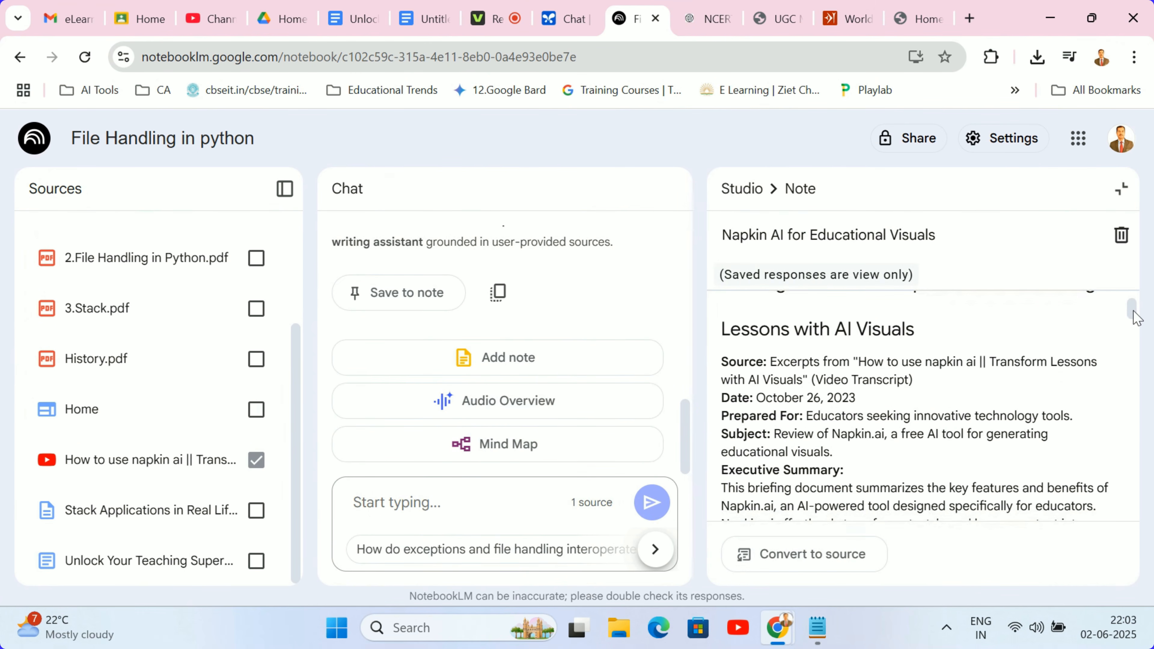
pyautogui.moveTo(1135, 317); pyautogui.dragTo(1137, 369)
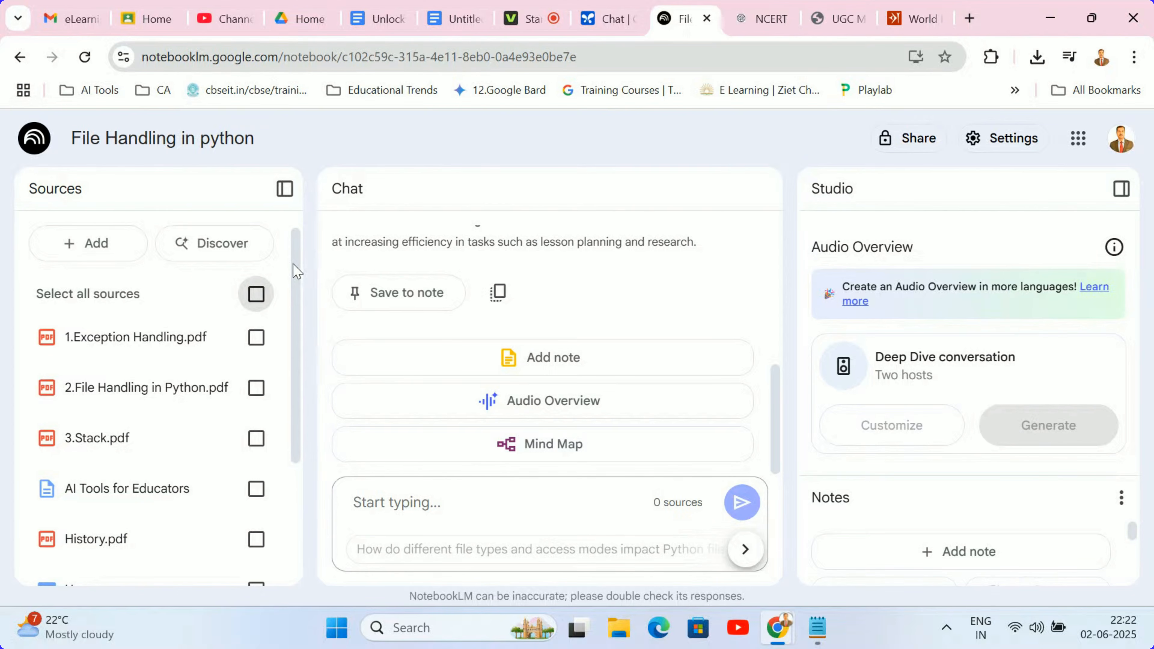
# Step: Include only the AI Tools for Educators source and generate an Audio Overview from it
pyautogui.moveTo(294, 268); pyautogui.dragTo(294, 290)
pyautogui.moveTo(774, 406); pyautogui.dragTo(790, 428)
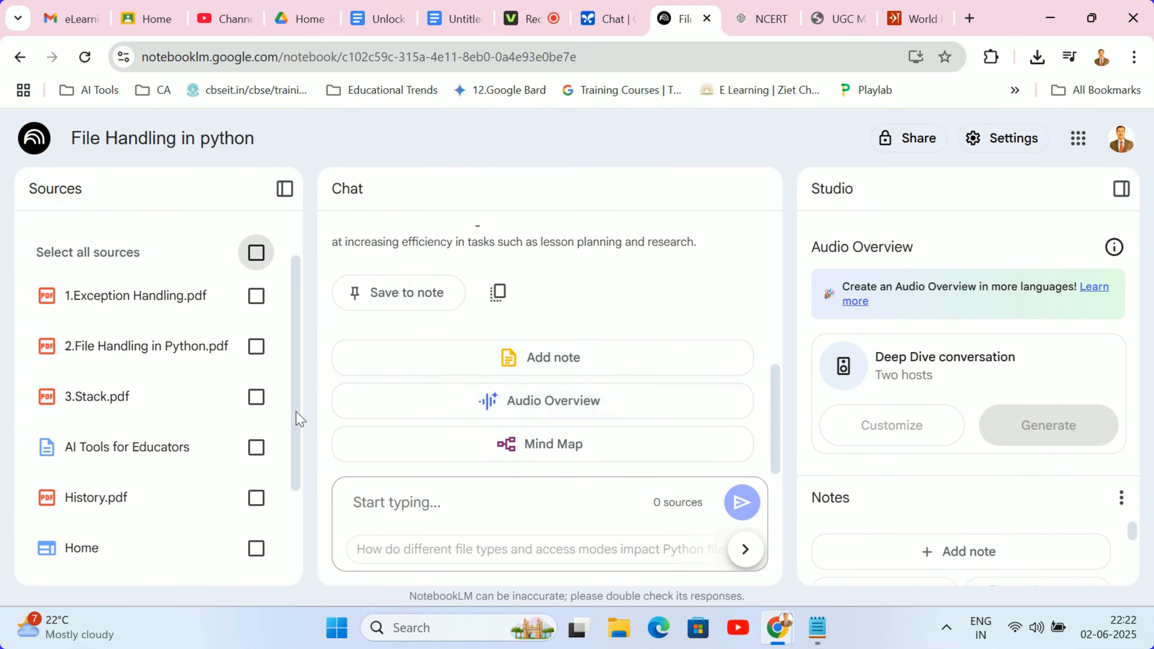
pyautogui.click(256, 448)
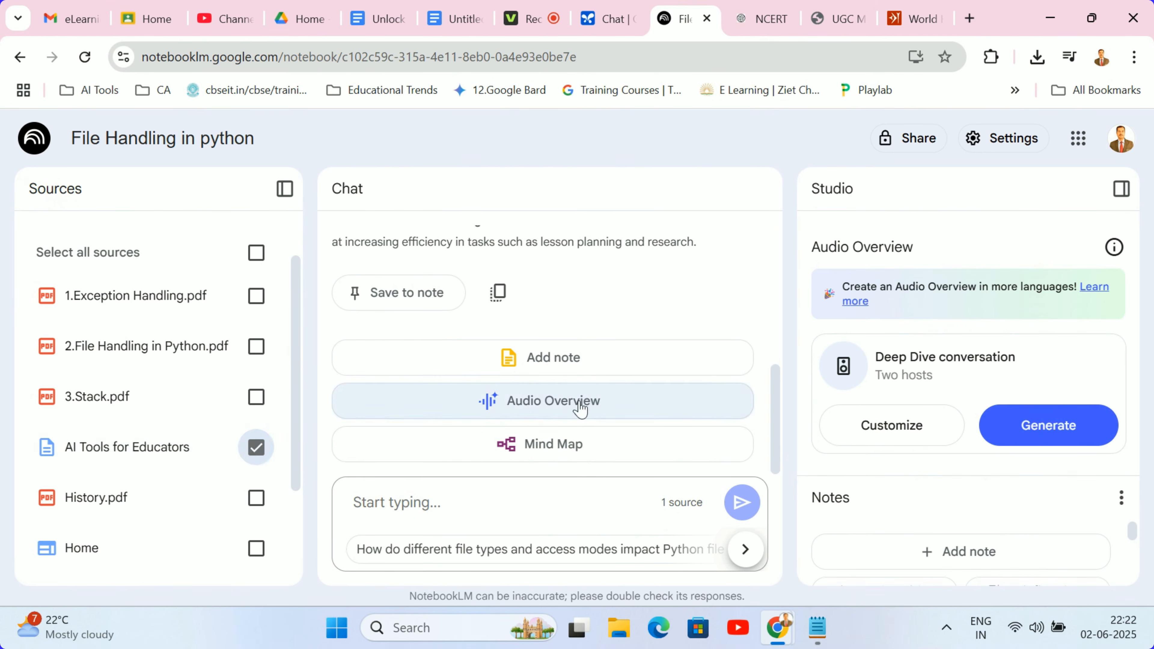
pyautogui.click(561, 413)
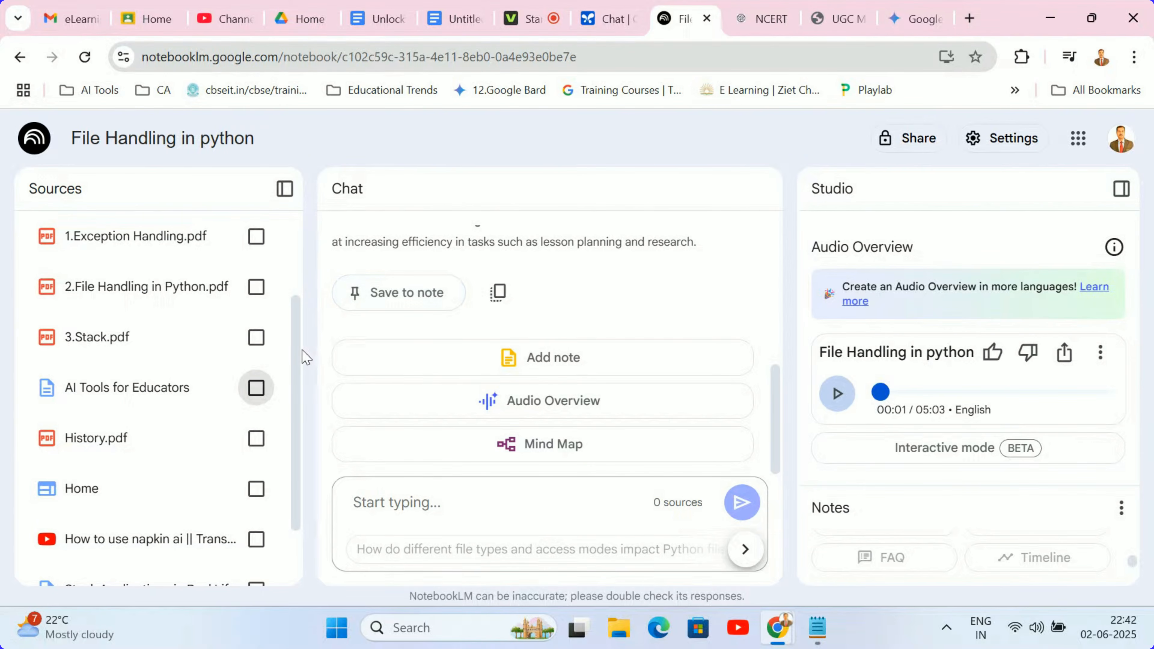
# Step: Include only 3.Stack.pdf and generate a mind map from it
pyautogui.scroll(2, 293, 350)
pyautogui.scroll(-2, 301, 250)
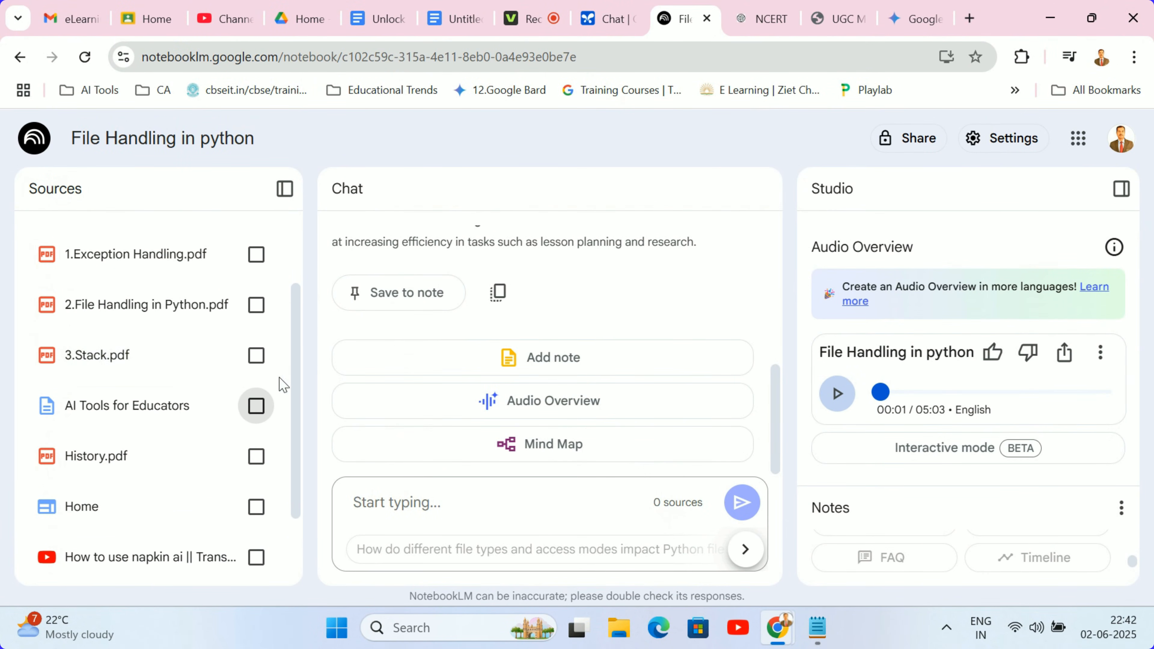
pyautogui.click(257, 360)
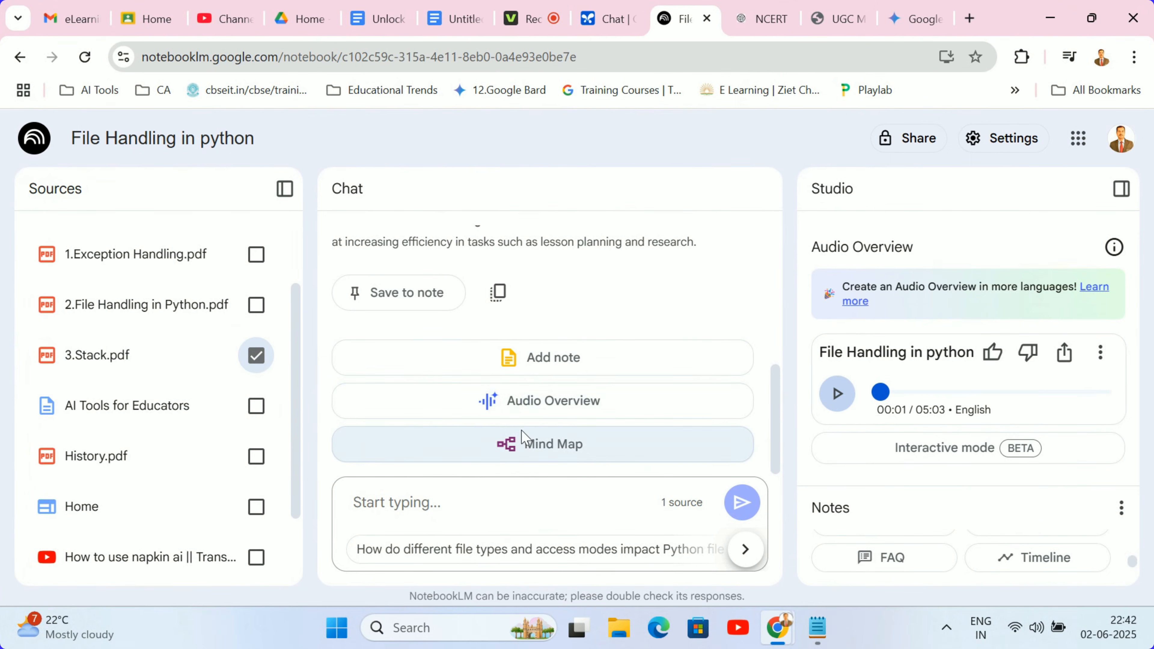
pyautogui.click(518, 450)
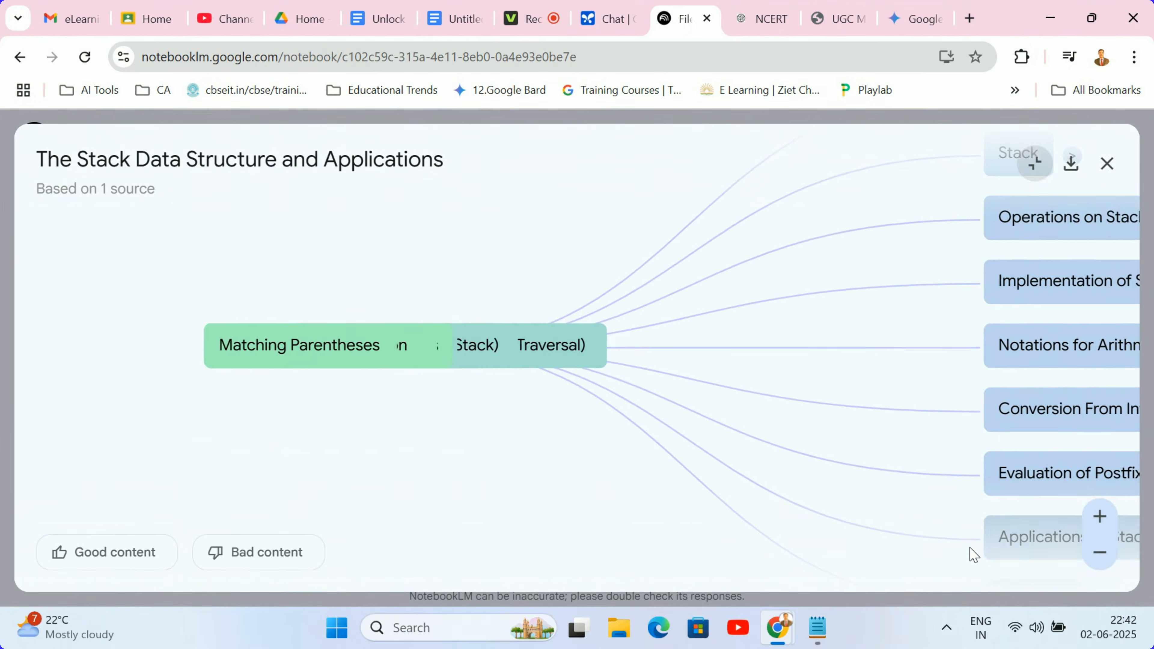
# Step: Explore the Stack Data Structure mind map by expanding its branches, including Operations on Stack
pyautogui.click(1100, 552)
pyautogui.click(1100, 552)
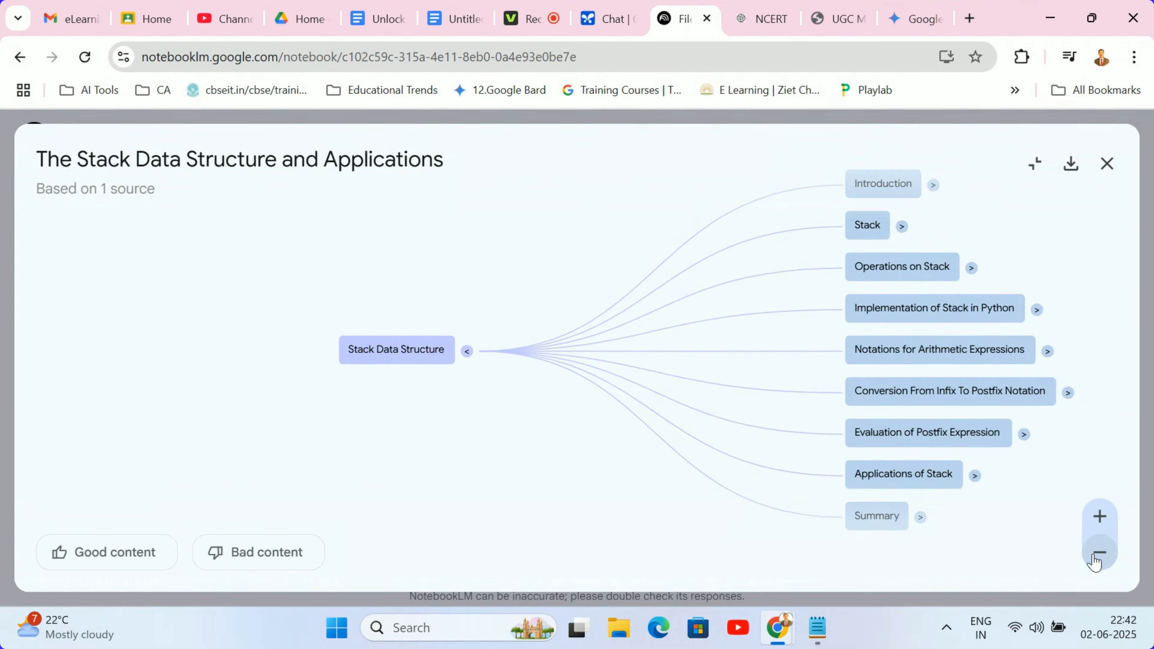
pyautogui.click(467, 352)
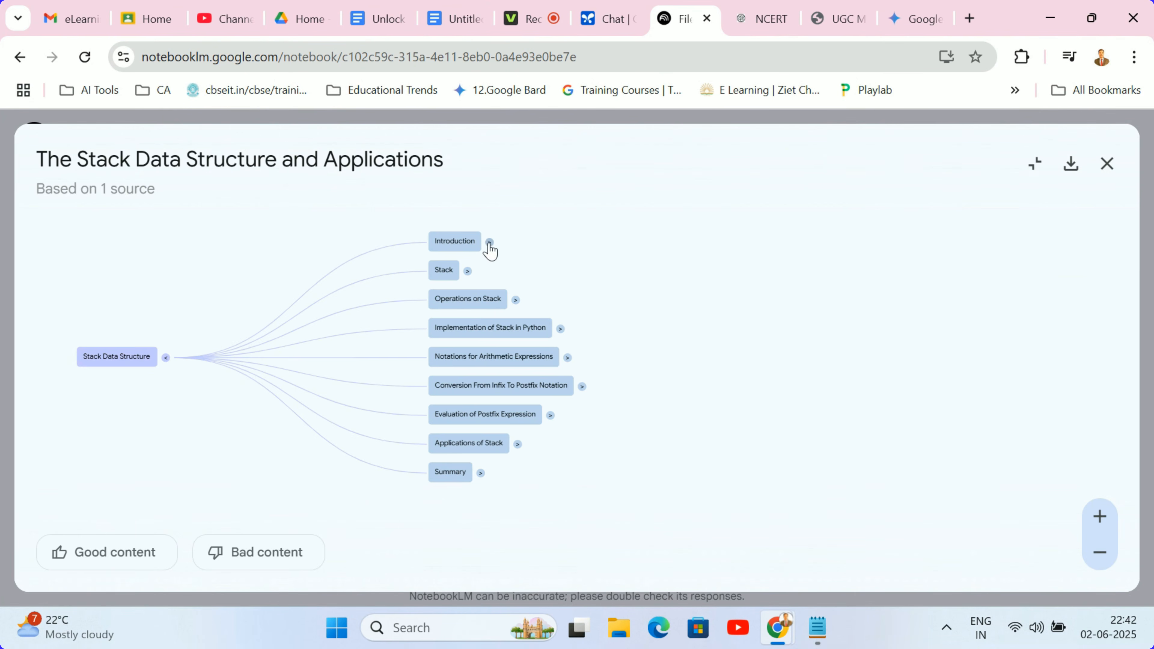
pyautogui.click(490, 244)
pyautogui.click(497, 264)
pyautogui.click(650, 419)
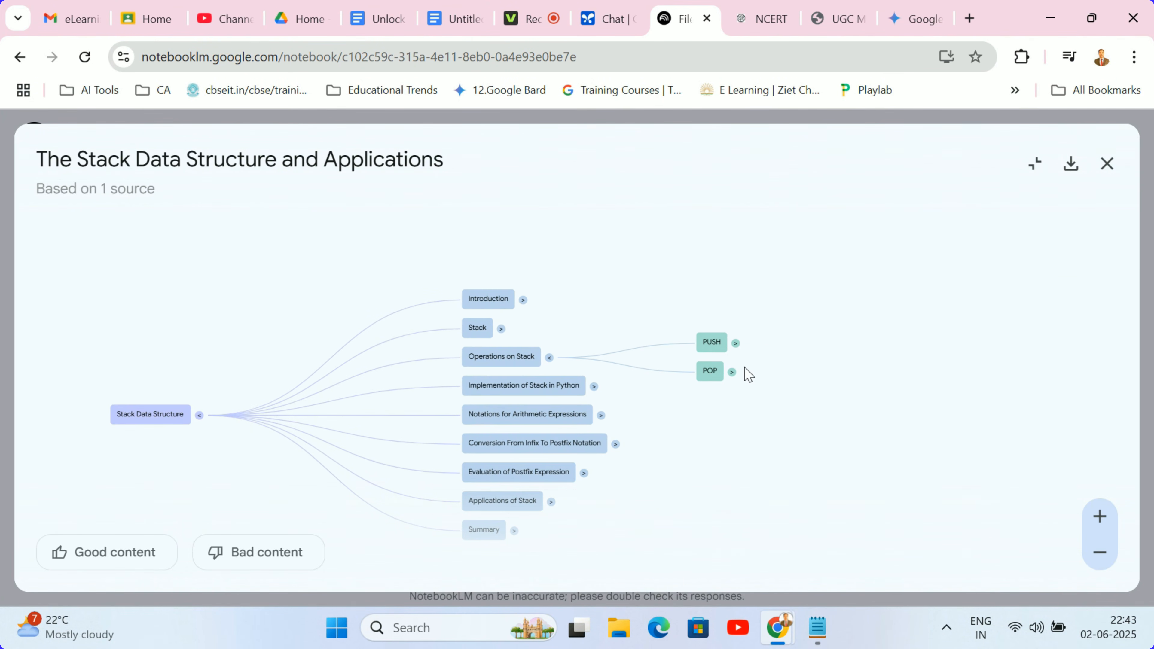